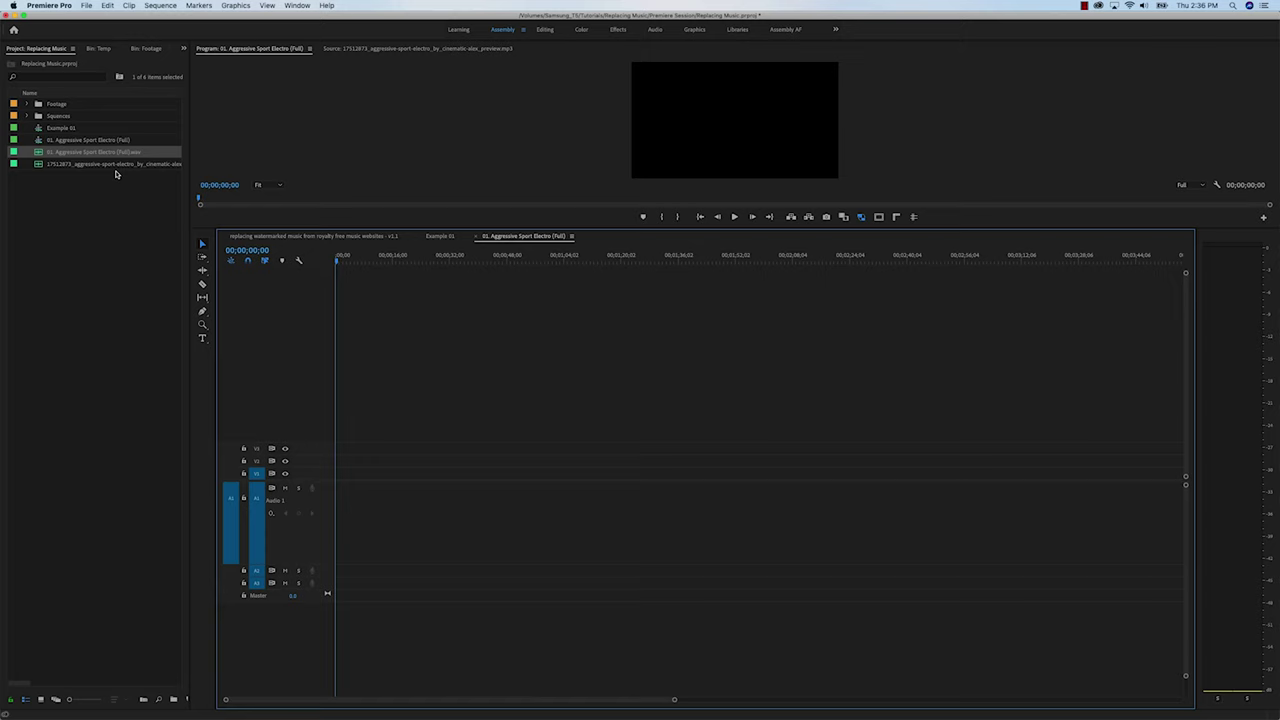
- Put the preview MP3 on A1, label it pink, and rename the track Preview
click(72, 163)
drag(352, 446, 337, 514)
right_click(668, 514)
mouse_move(650, 585)
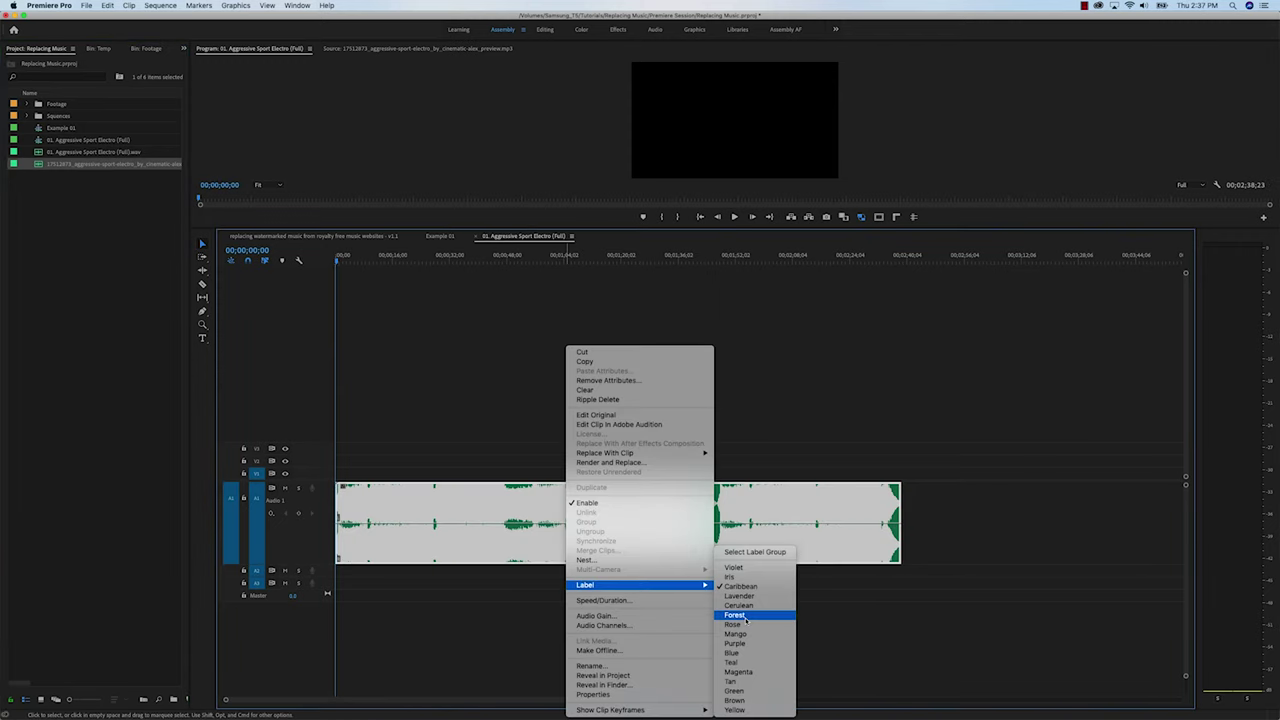
click(751, 629)
right_click(333, 500)
click(360, 505)
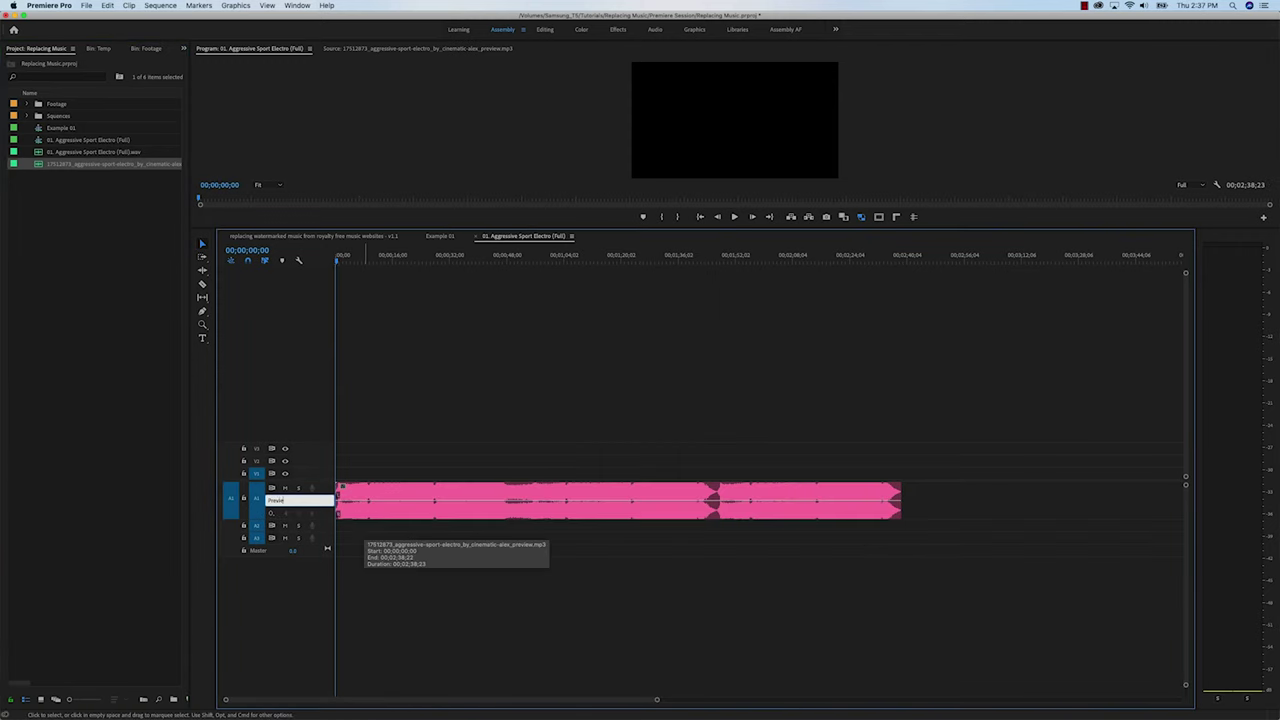
- Import 01. Aggressive Sport Electro (Full).wav, place it on A2, and expand A2
scroll(364, 521, up, 5)
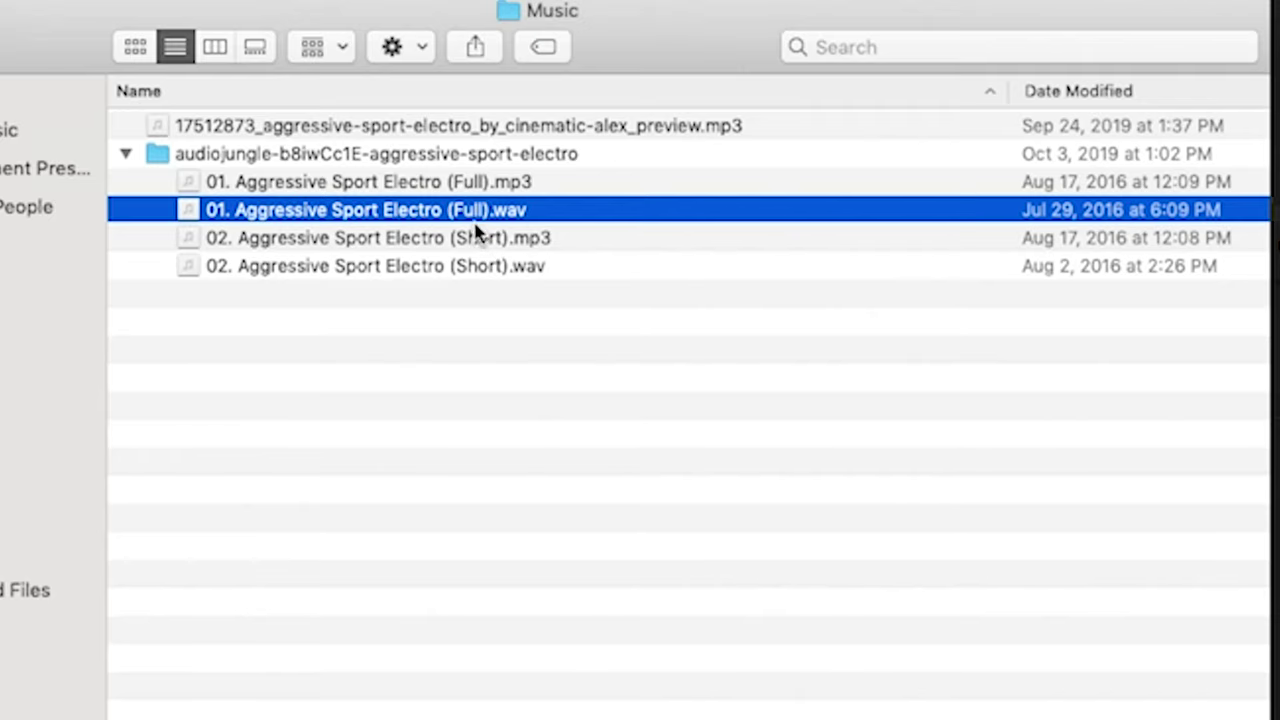
drag(475, 222, 125, 221)
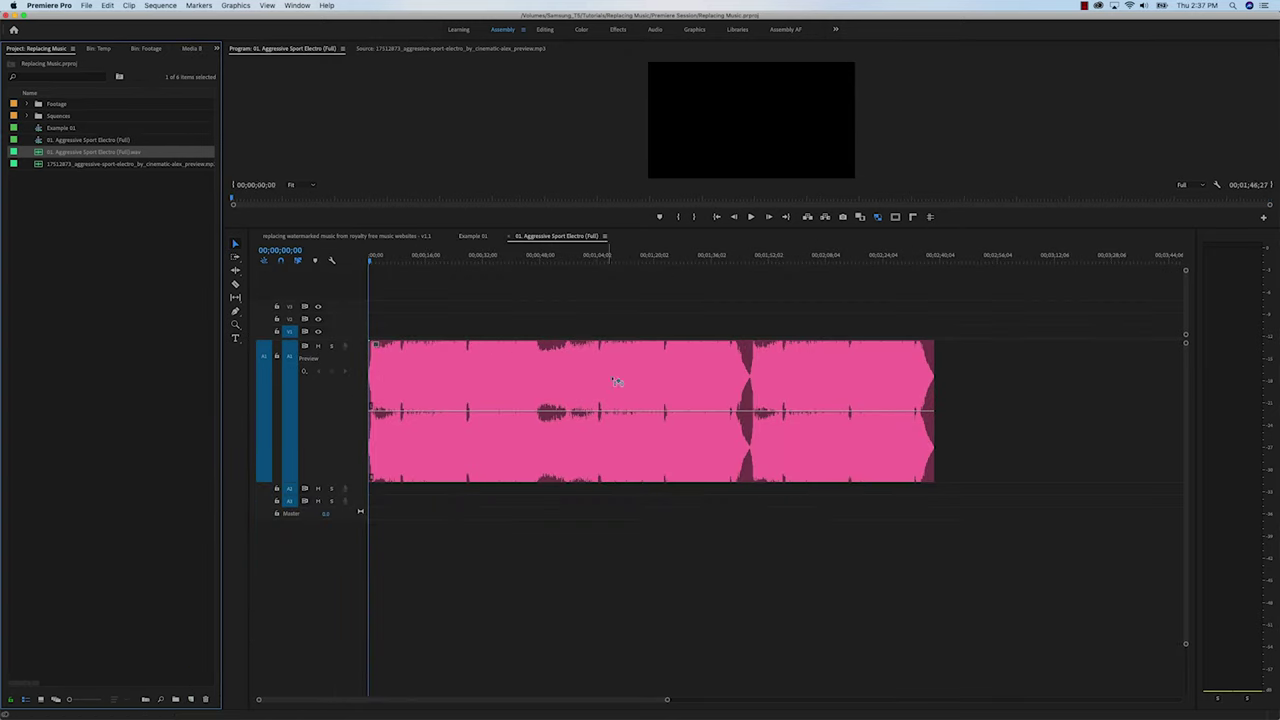
drag(617, 381, 371, 490)
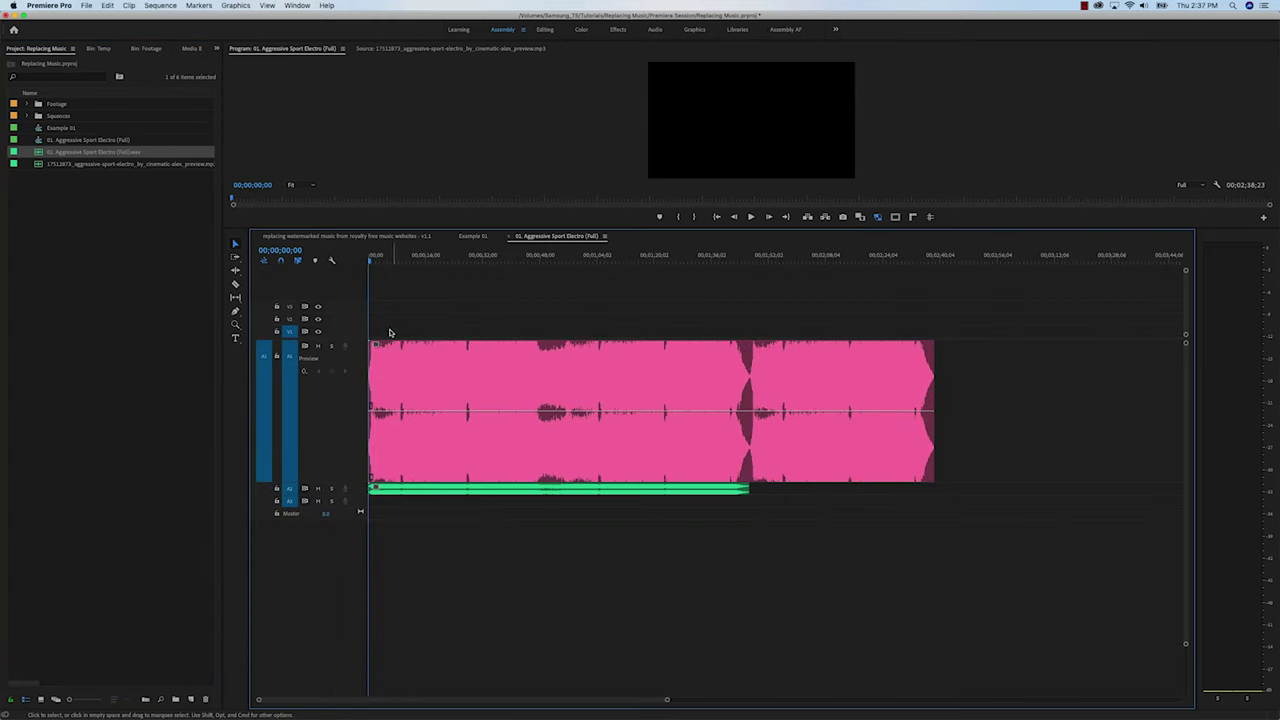
double_click(350, 486)
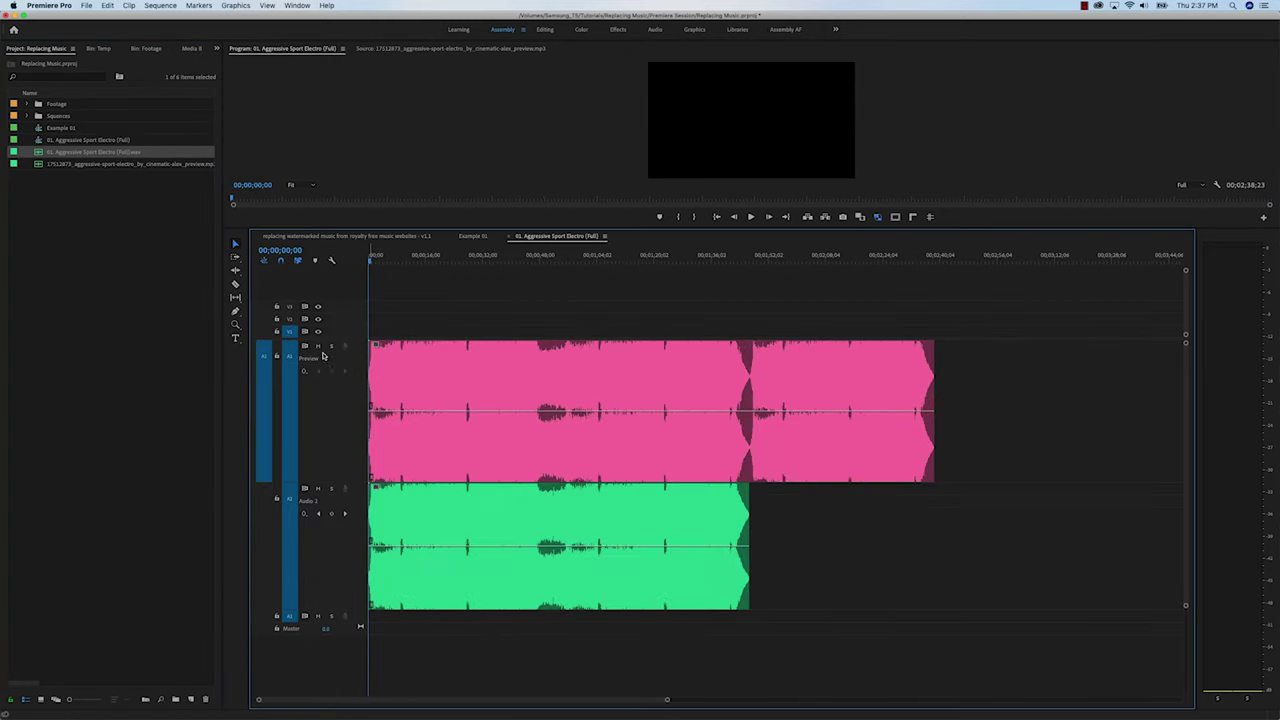
drag(307, 339, 307, 316)
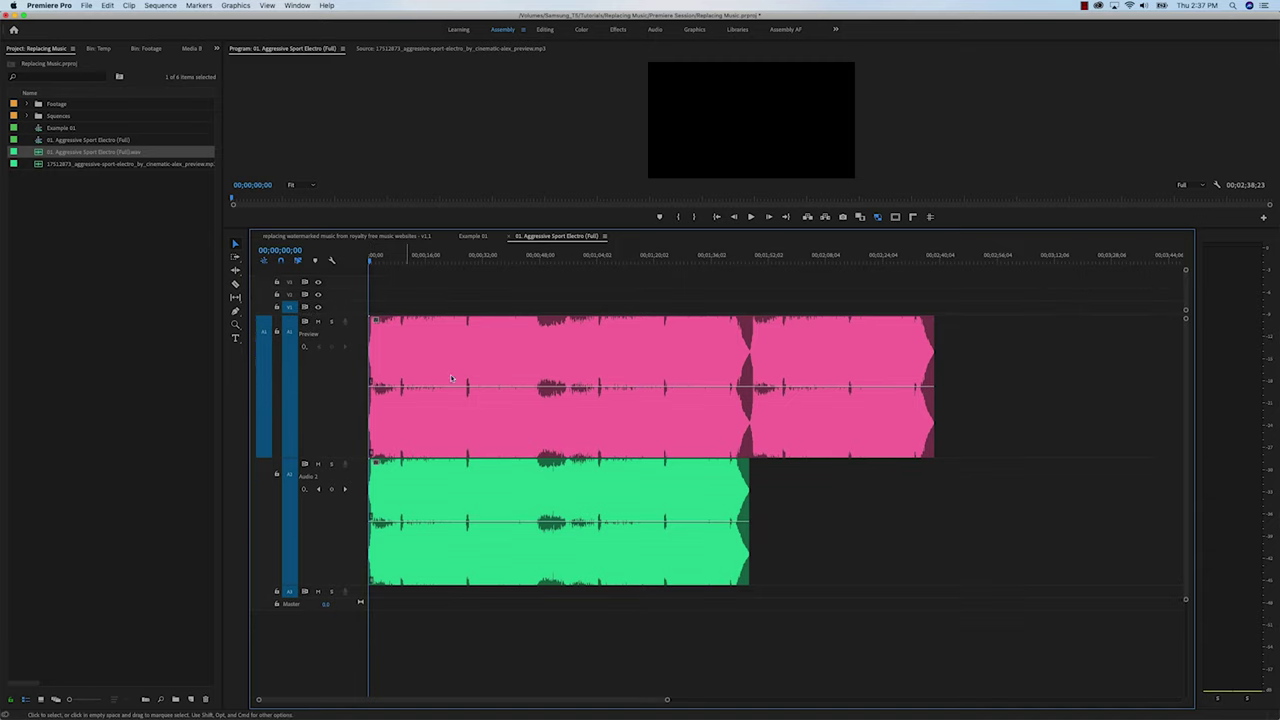
key(=)
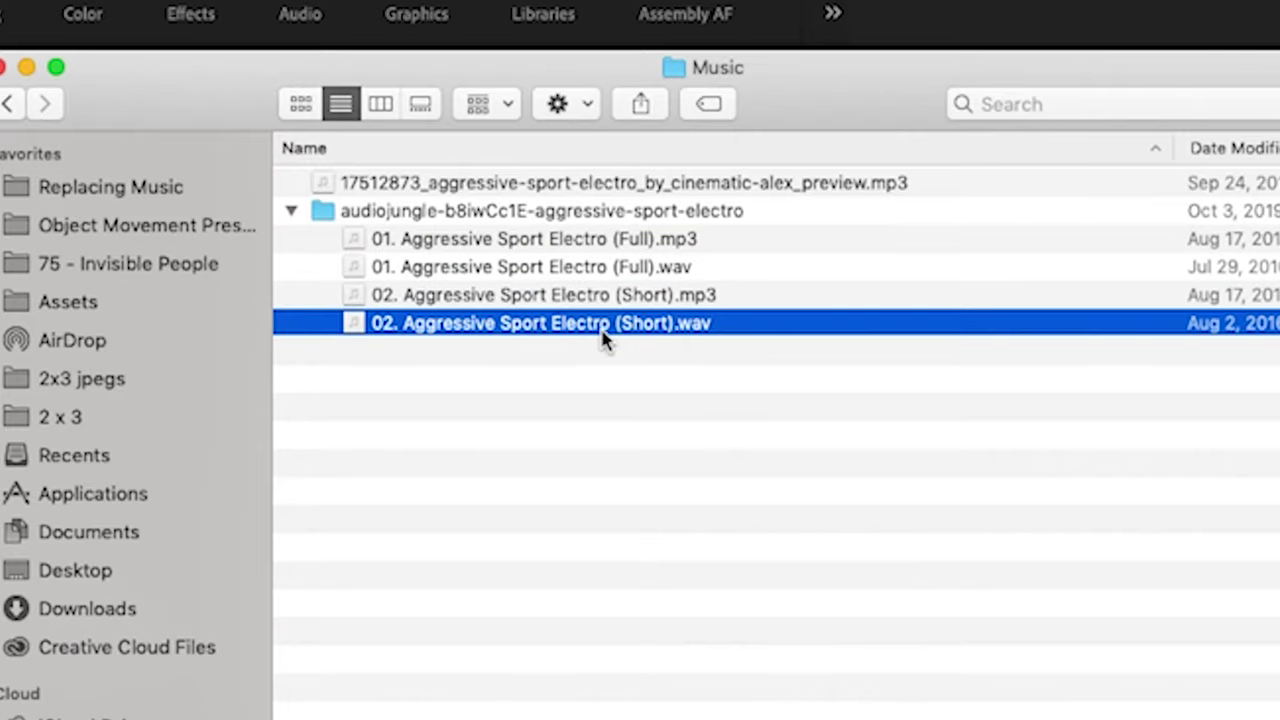
- Import the Short WAV and drop it right after the Full WAV on A2
drag(604, 340, 134, 260)
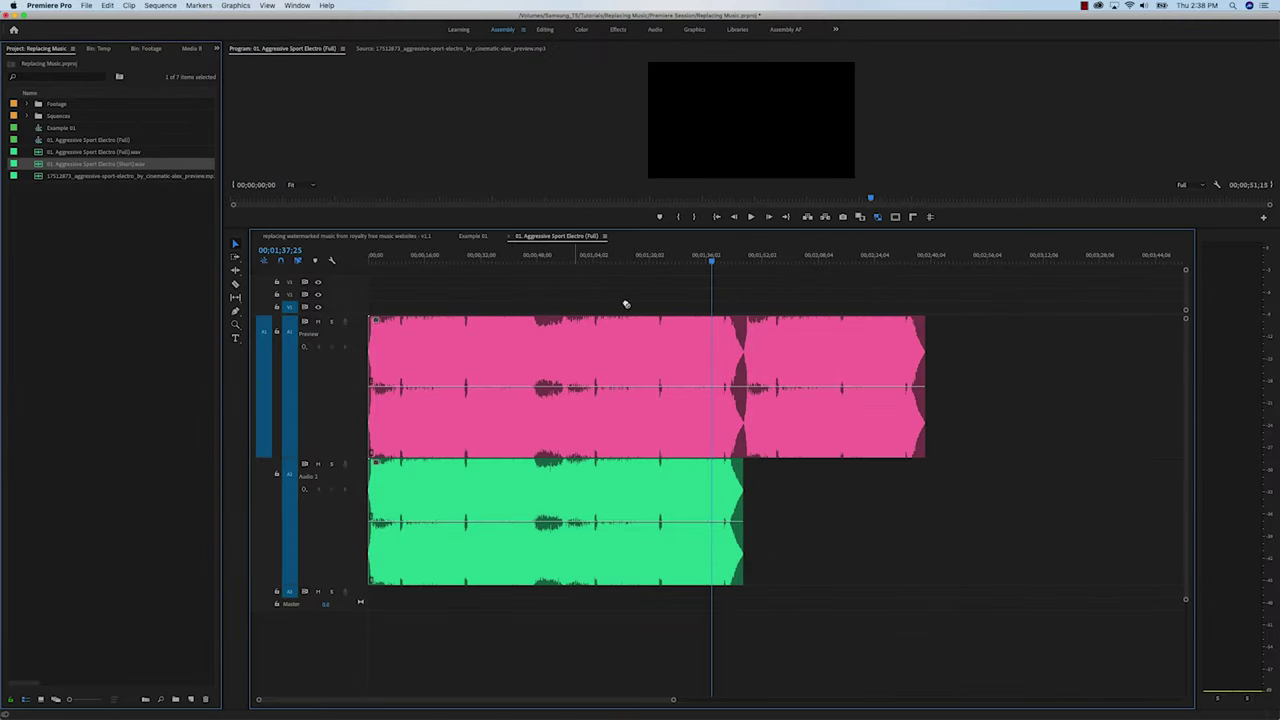
drag(626, 304, 754, 510)
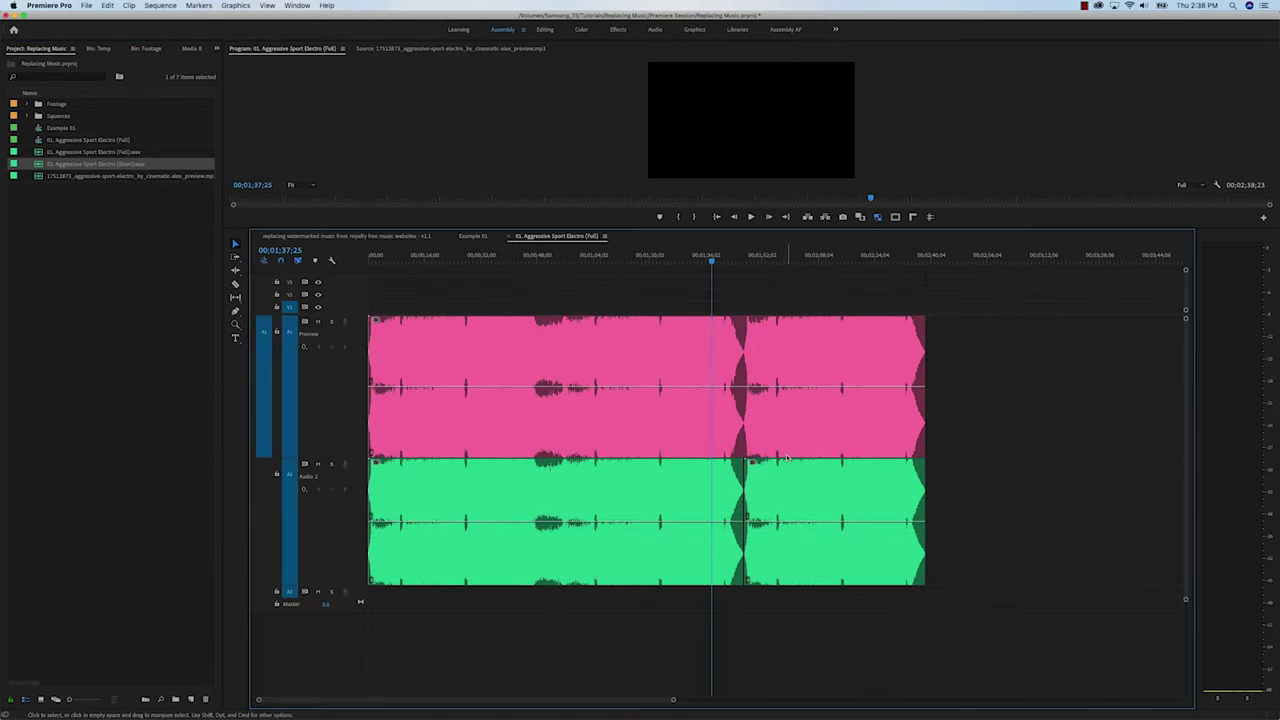
key(=)
key(=)
click(806, 471)
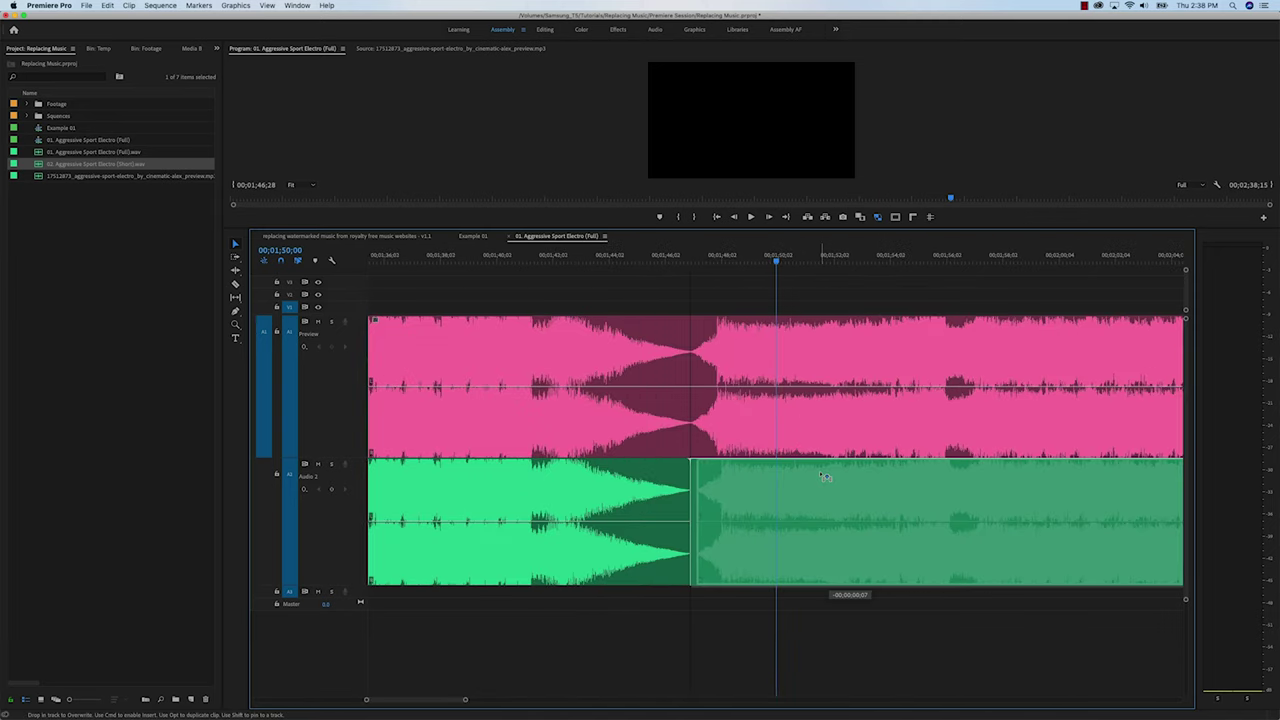
key(backslash)
- Trim the pink preview clip's tail to the end of the A2 audio
key(Down)
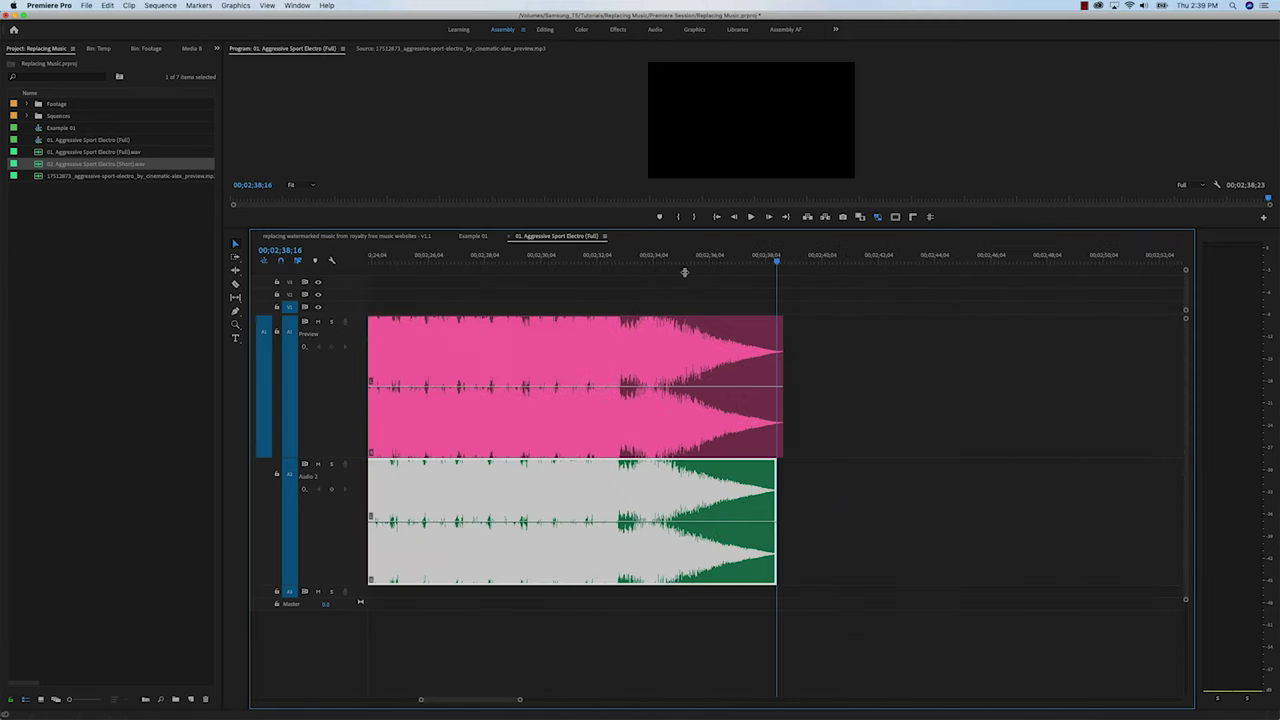
key(=)
key(=)
key(=)
shift+click(770, 420)
key(minus)
key(minus)
key(minus)
key(w)
key(=)
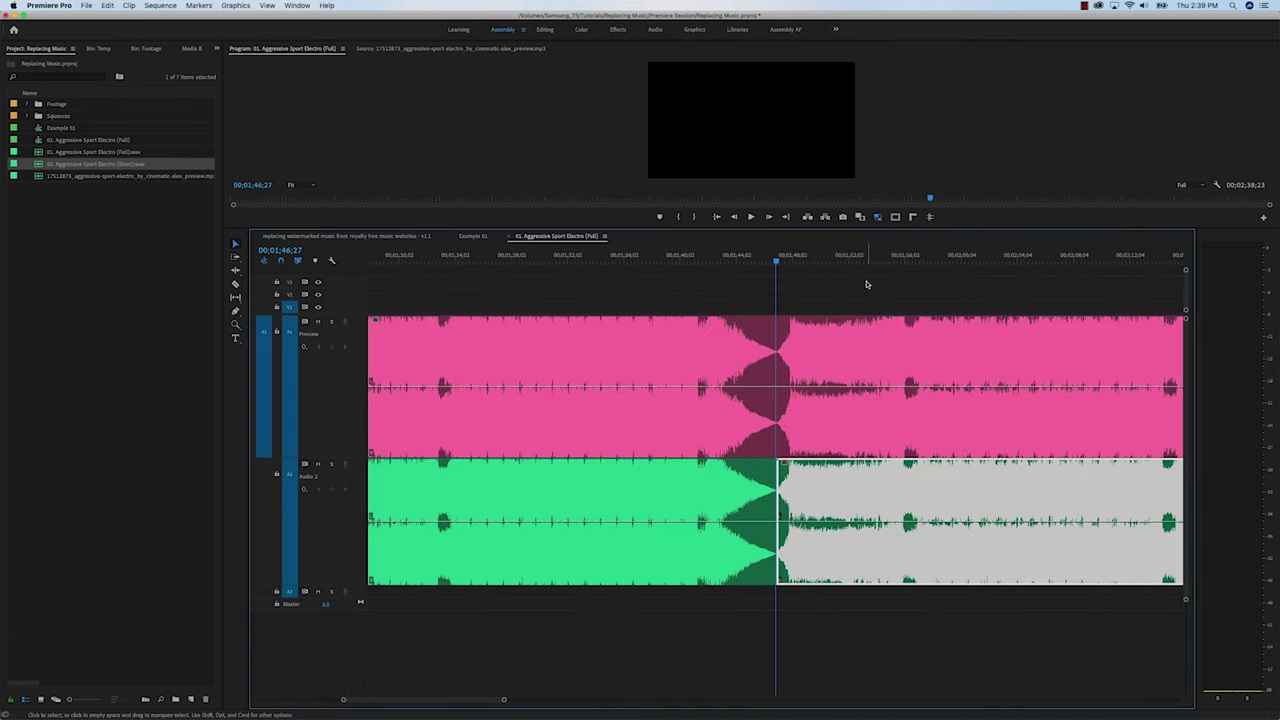
click(866, 282)
key(super+Tab)
key(super+Tab)
click(827, 489)
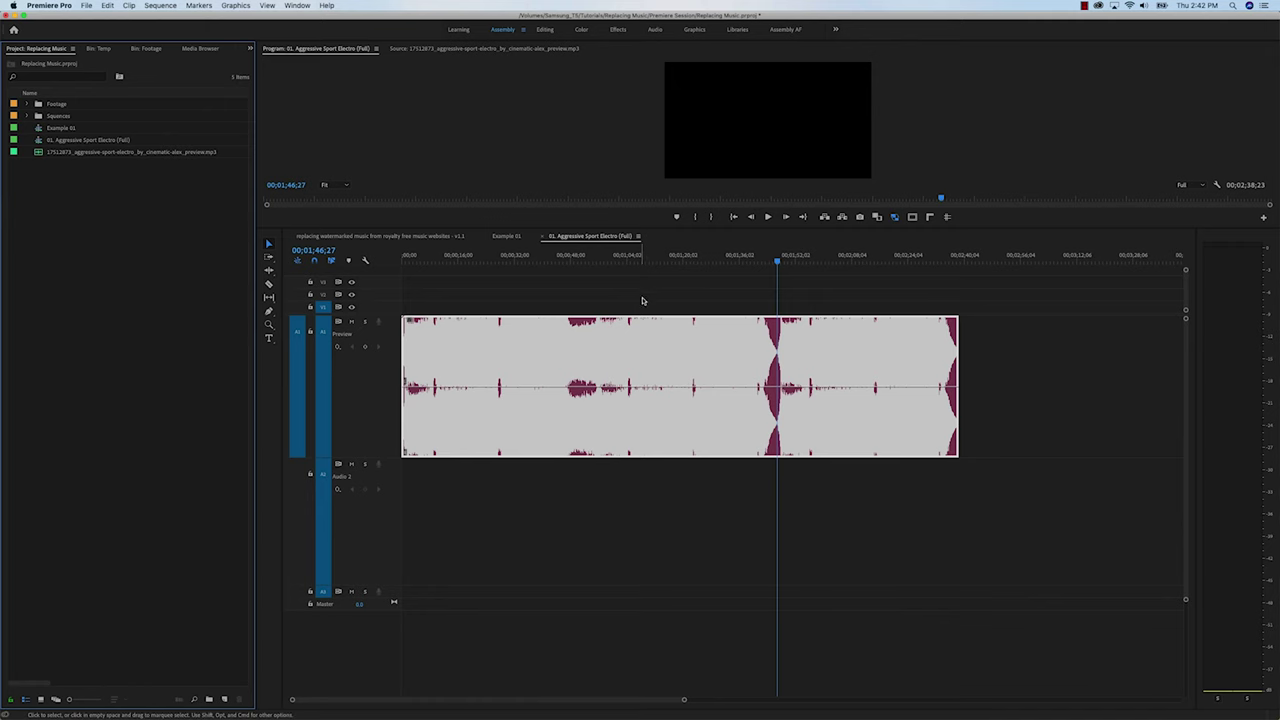
- Reveal the preview MP3 in the Project and Replace Footage with audiojungle's 01. Aggressive Sport Electro (Full).wav
right_click(663, 345)
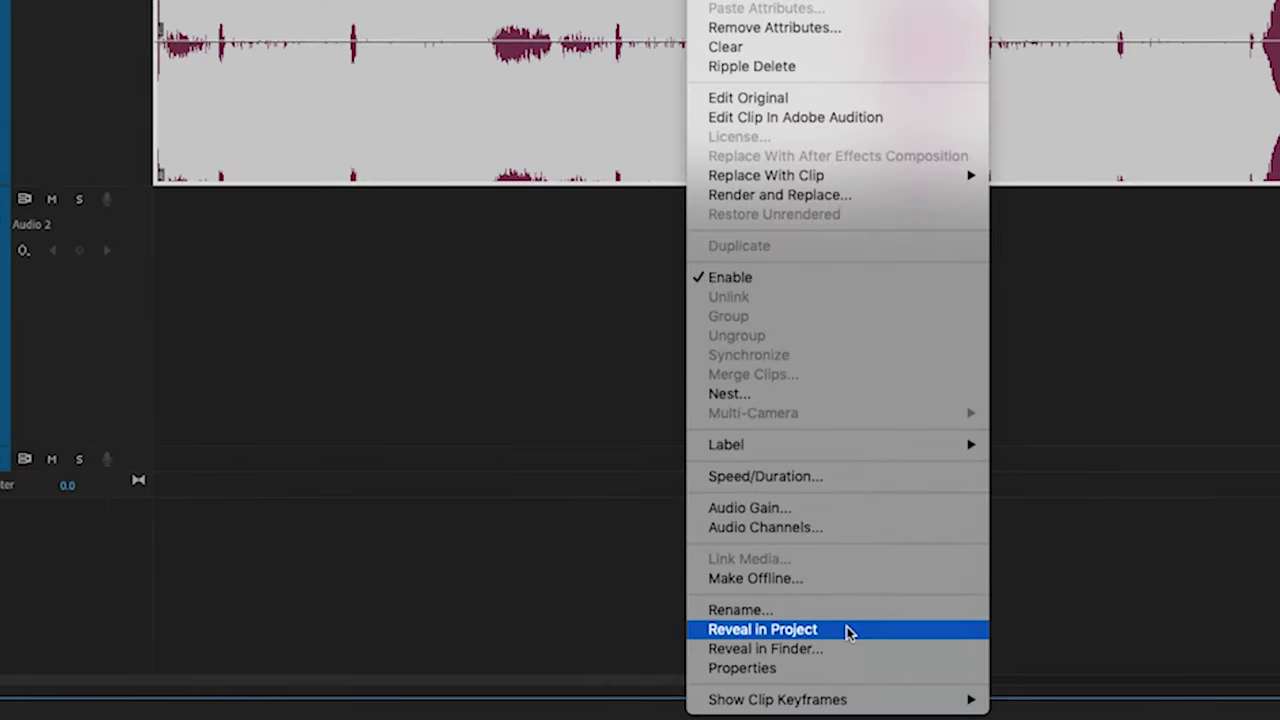
click(848, 631)
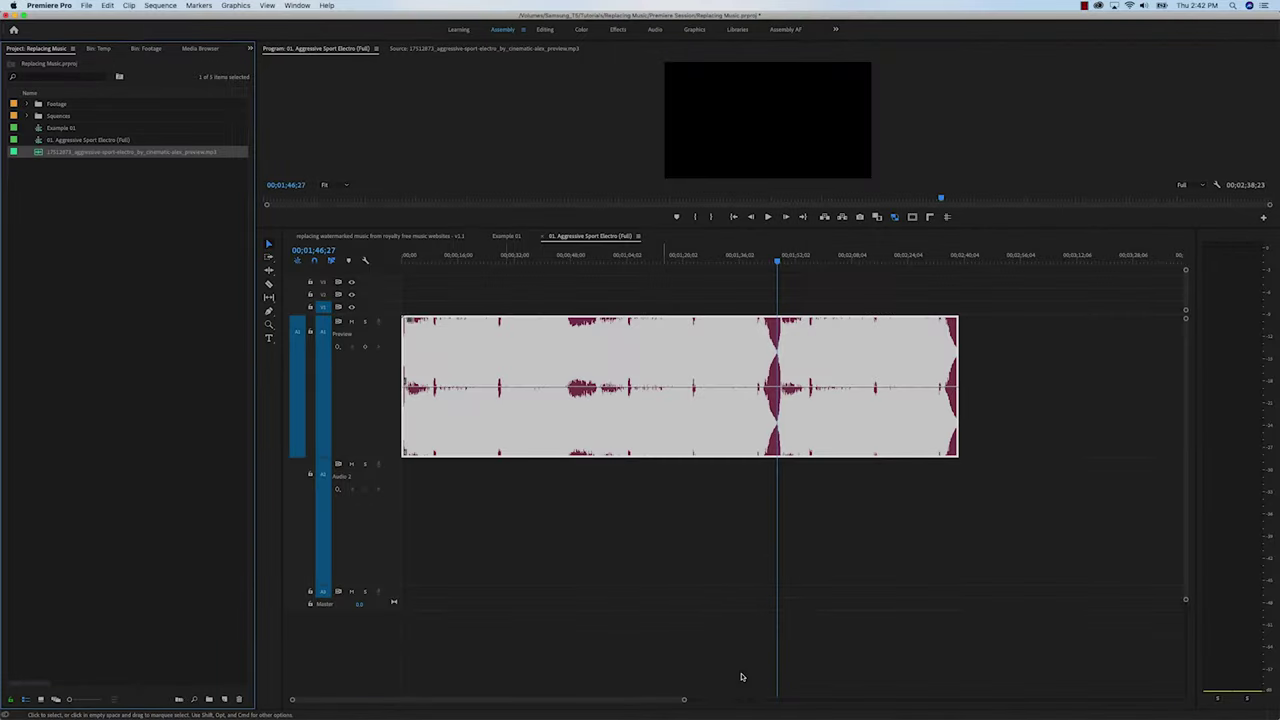
right_click(144, 154)
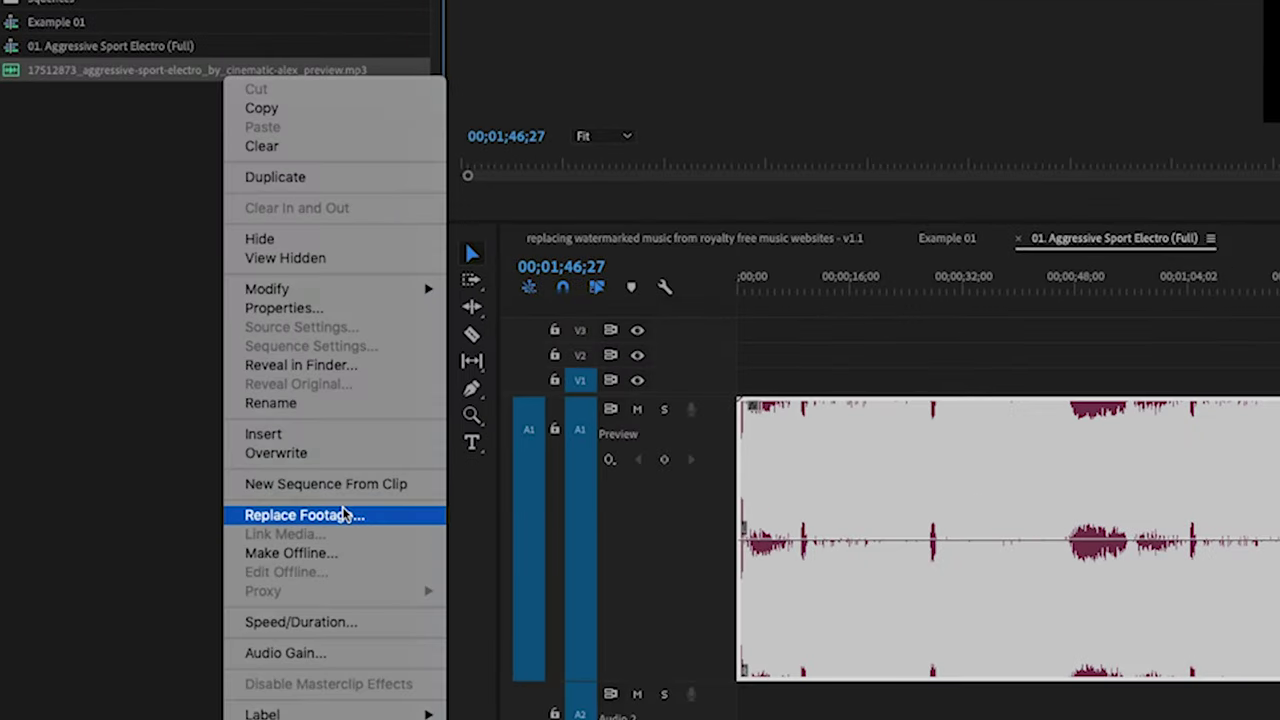
click(200, 374)
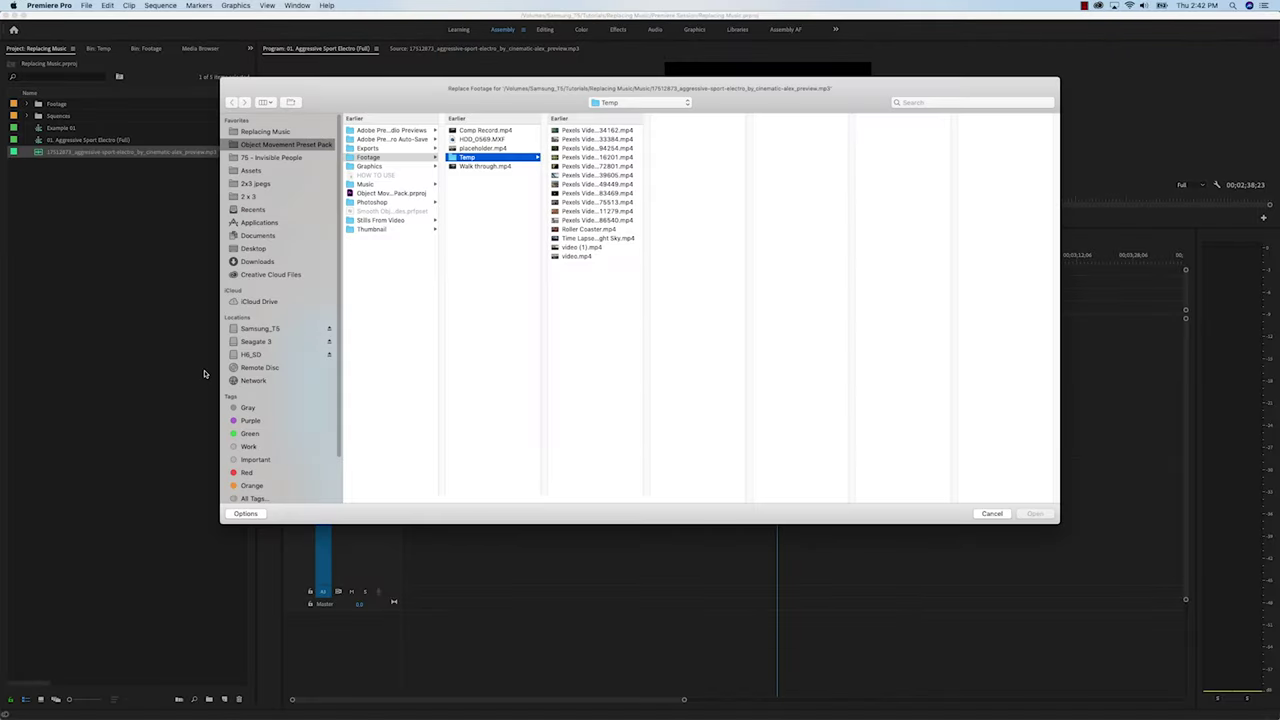
click(284, 132)
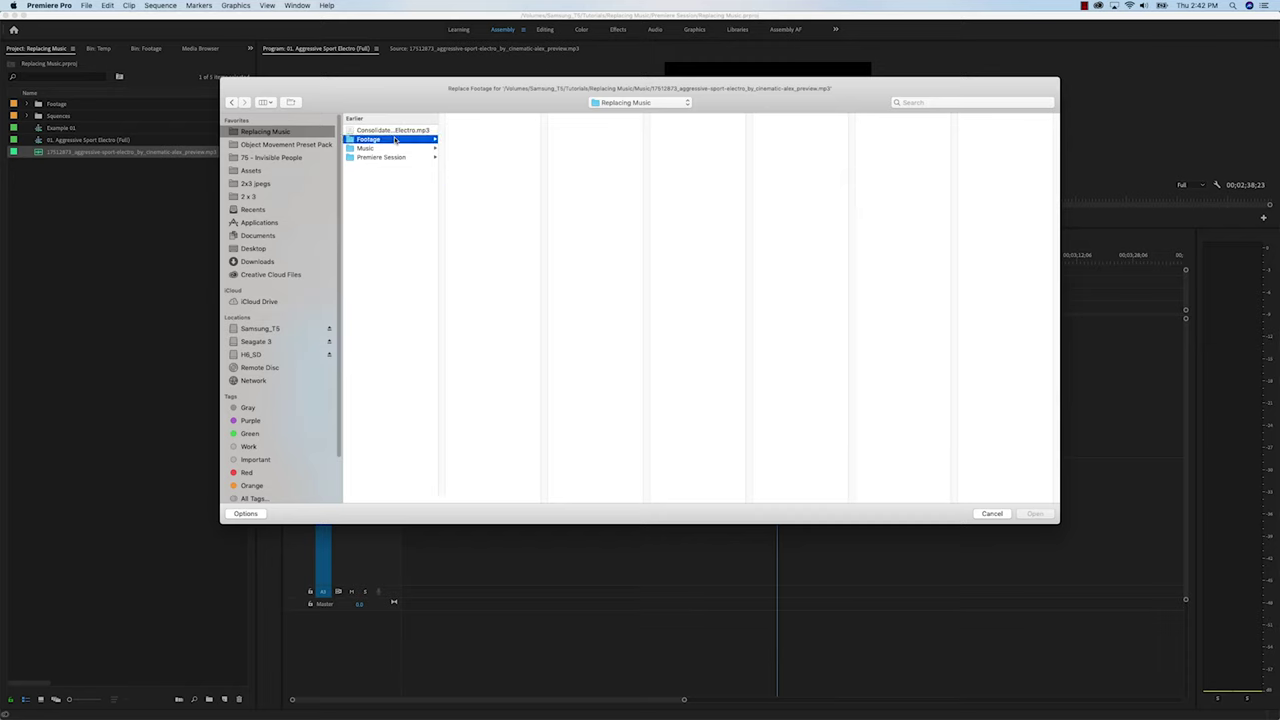
click(485, 138)
click(655, 139)
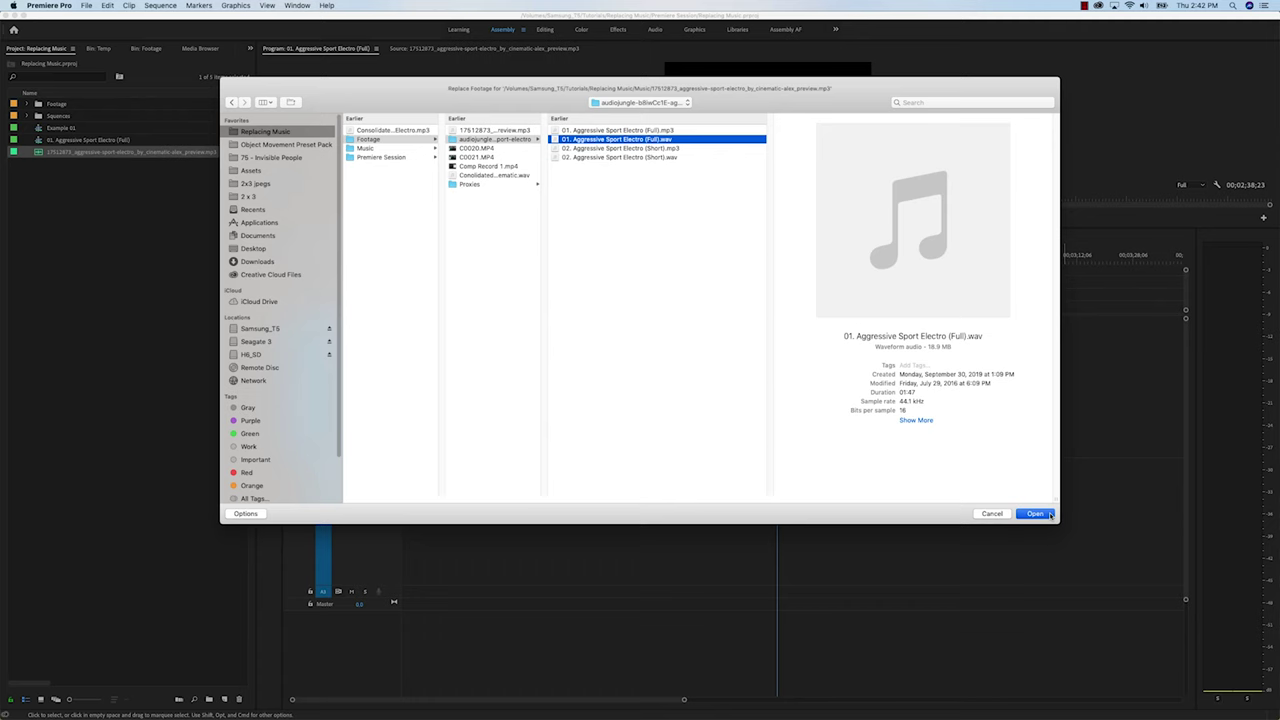
click(1048, 516)
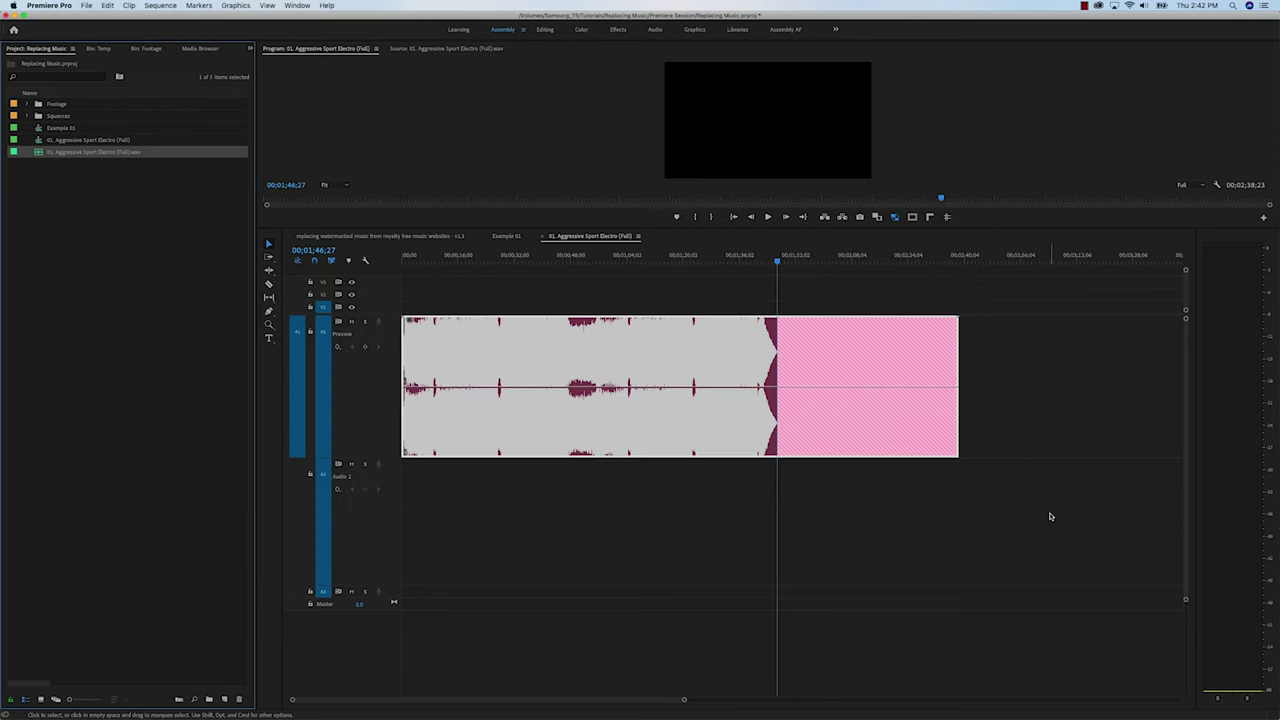
click(993, 490)
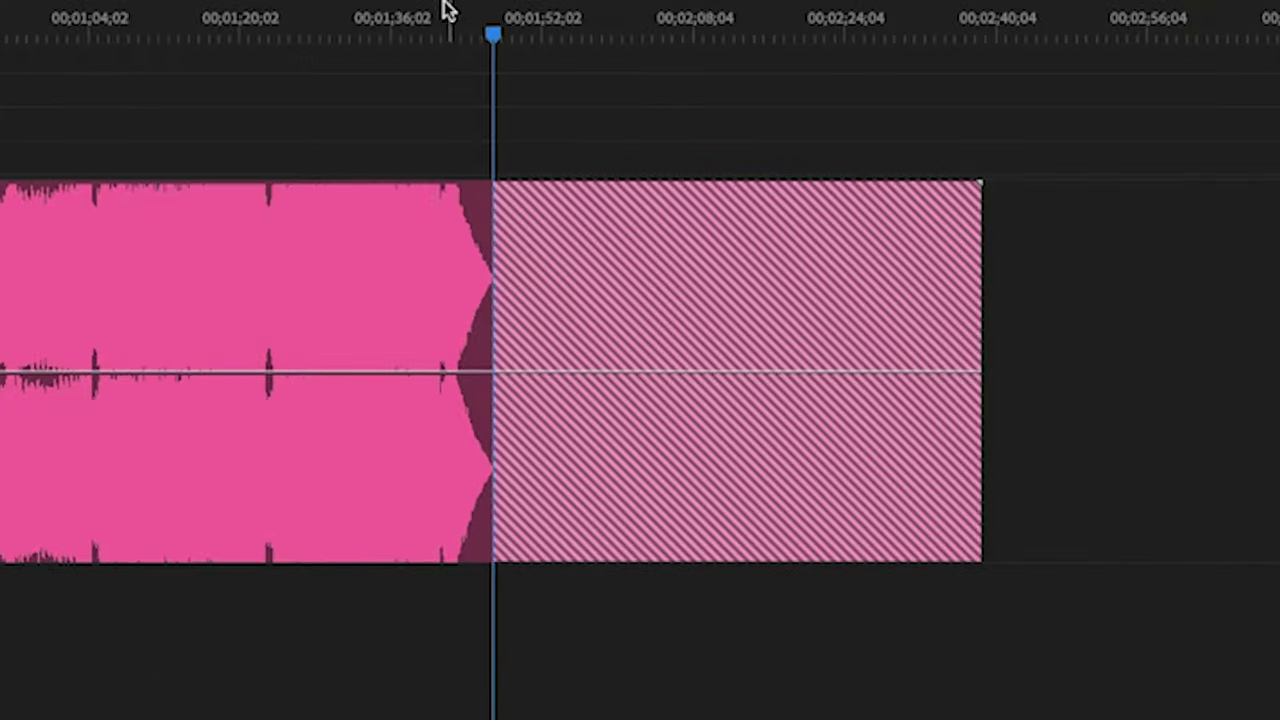
- Scrub the playhead back to around 01;04, then undo the last change
drag(758, 256, 620, 262)
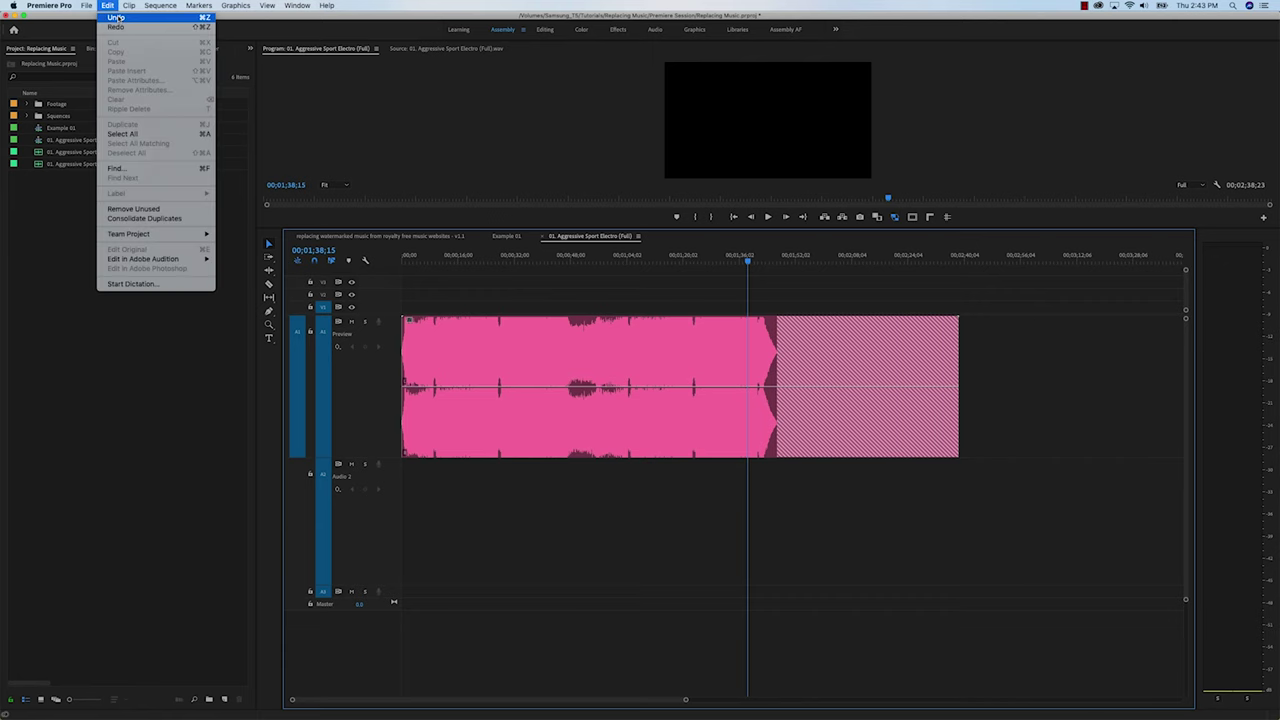
click(117, 17)
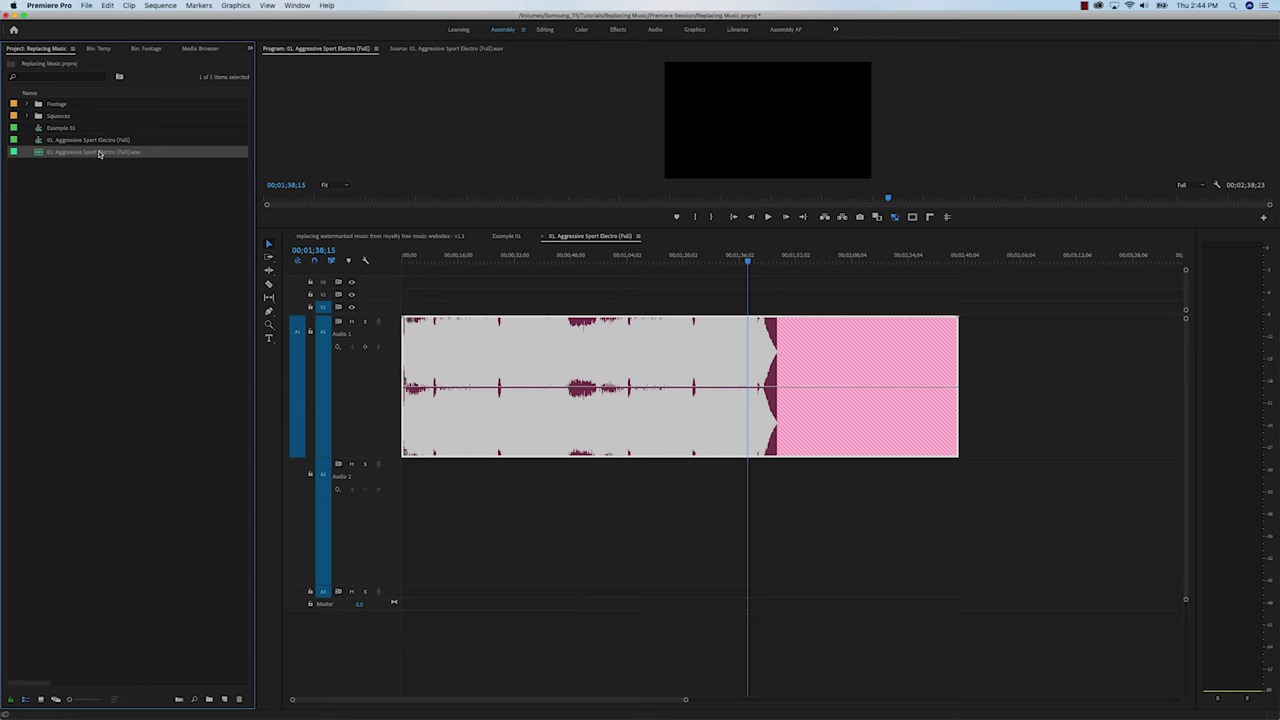
right_click(100, 152)
- Replace Footage on the Full WAV with the original preview MP3 from the audiojungle folder
click(173, 374)
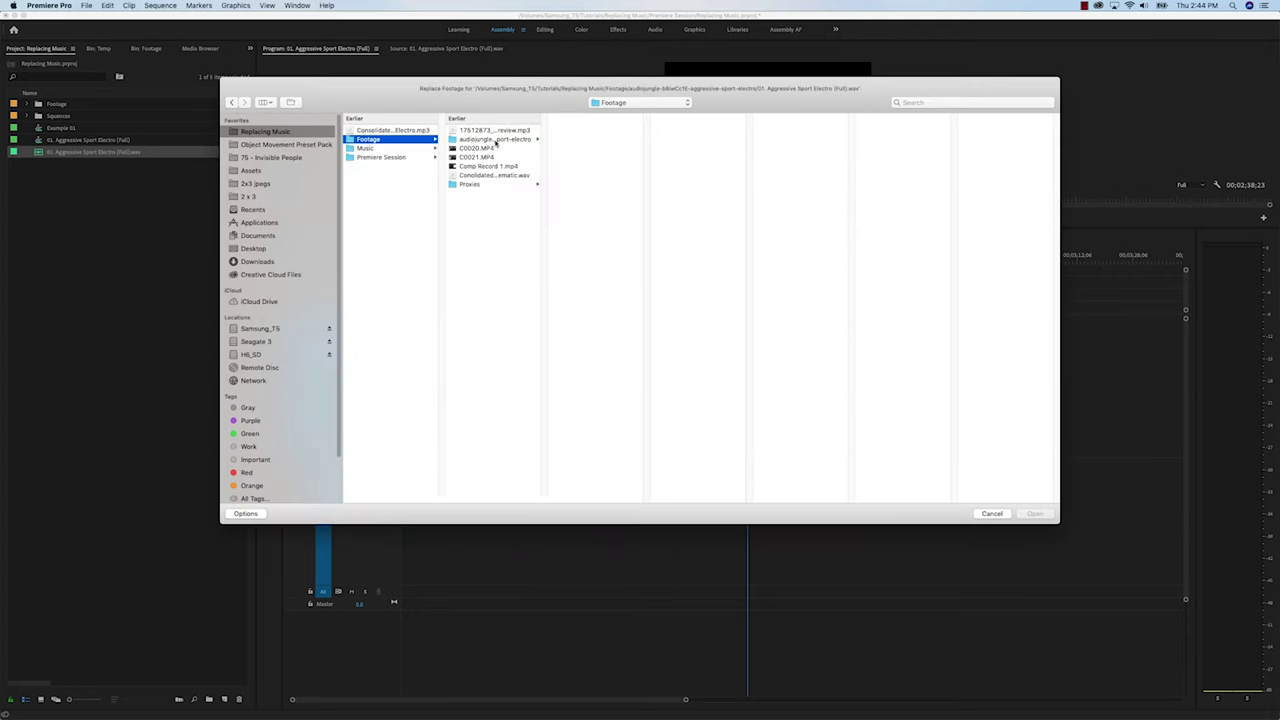
click(494, 140)
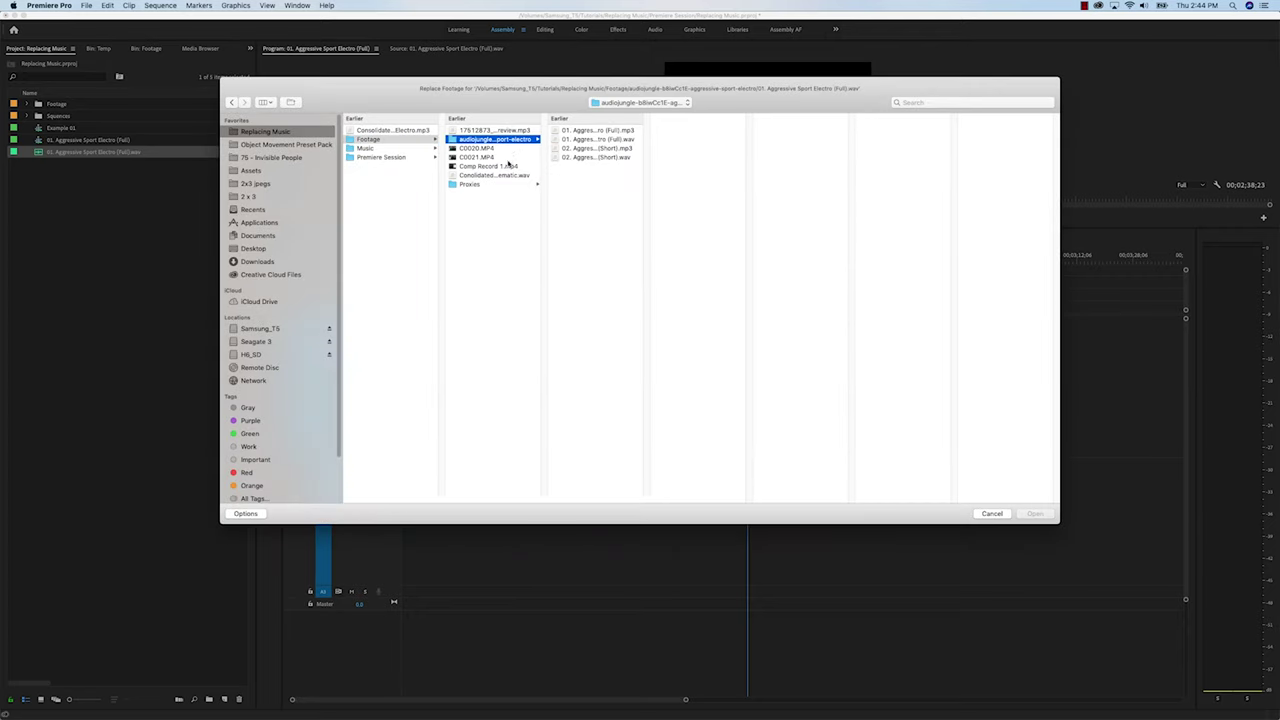
click(511, 131)
click(1035, 513)
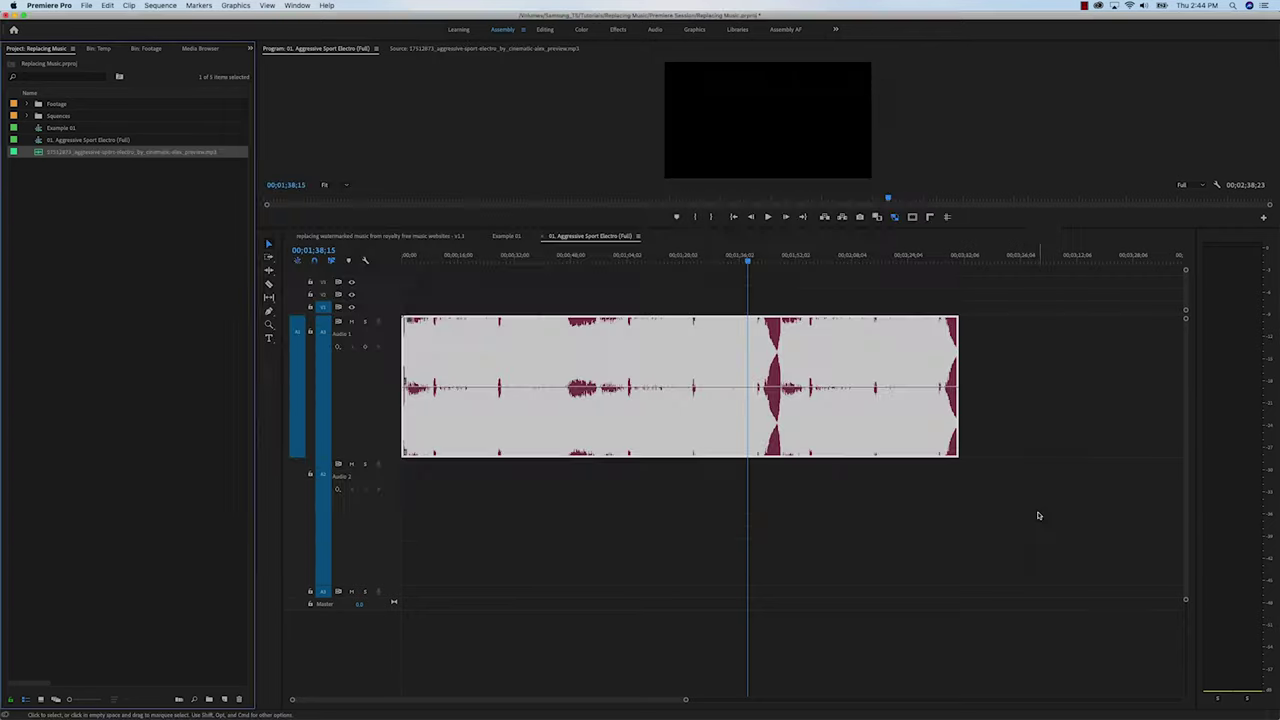
click(951, 472)
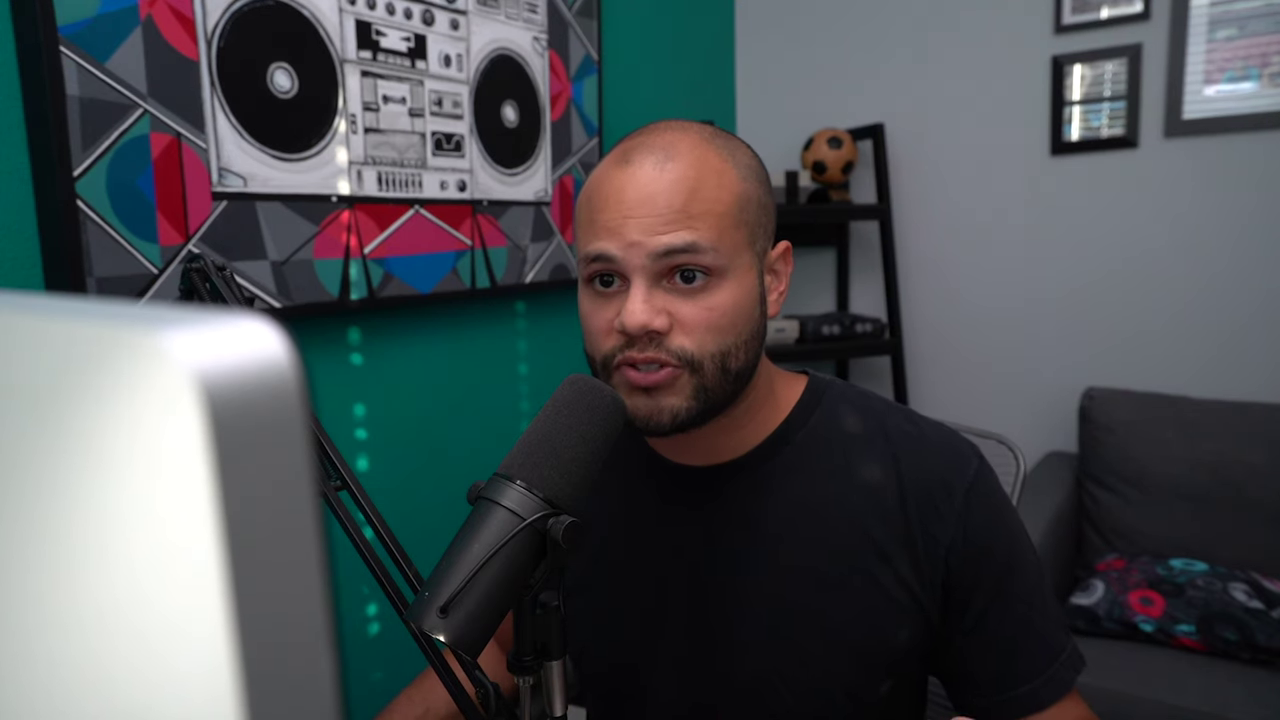
- Save a copy of the project as Replacing Music Copy, then play the sequence
click(213, 12)
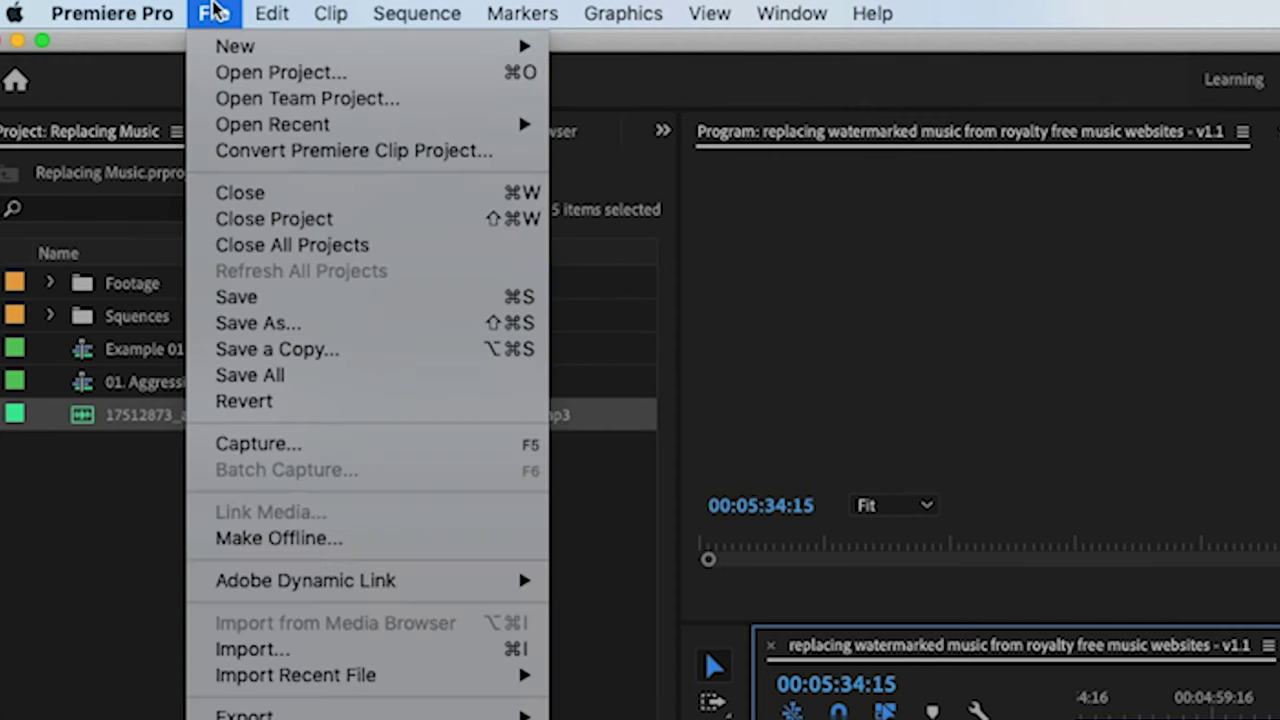
click(306, 355)
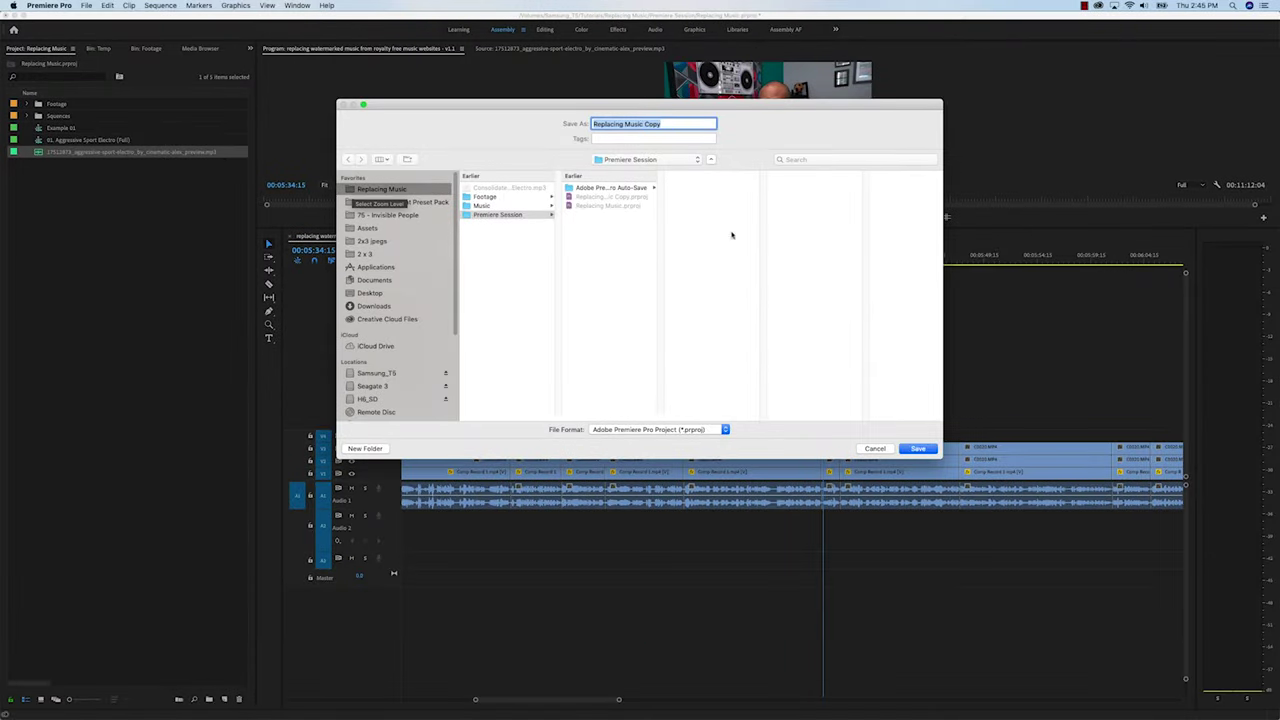
click(919, 448)
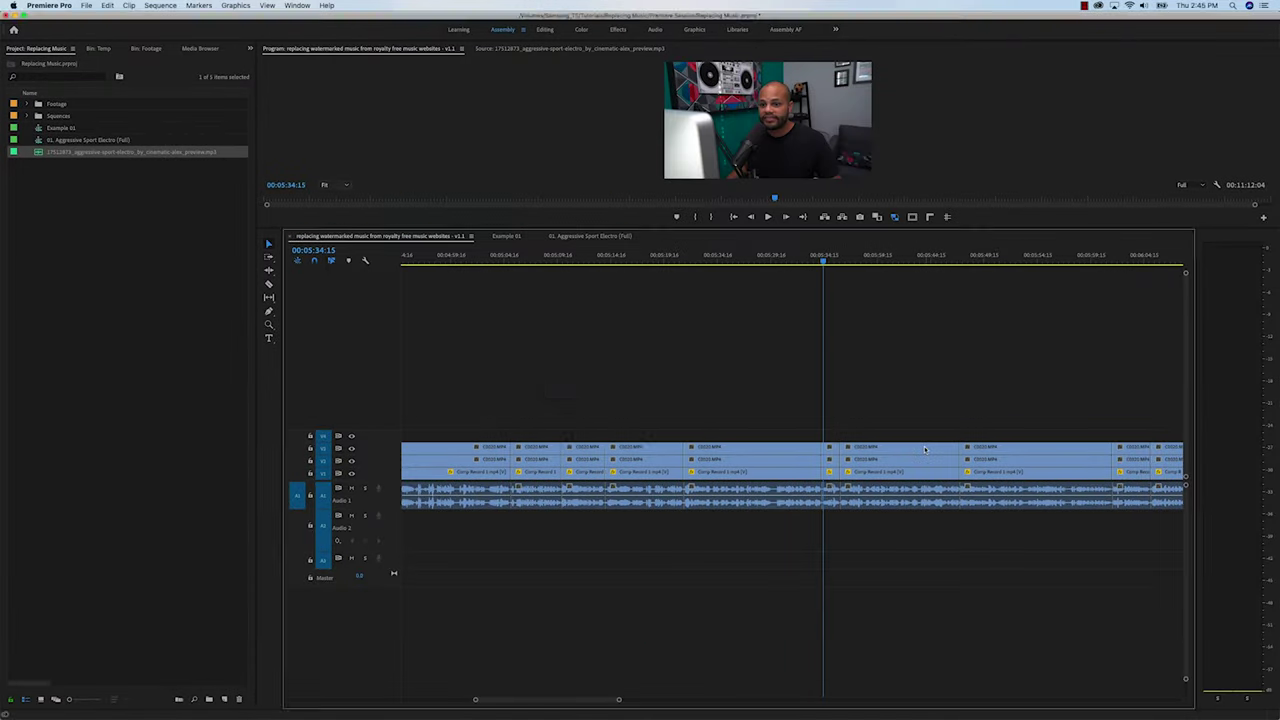
key(space)
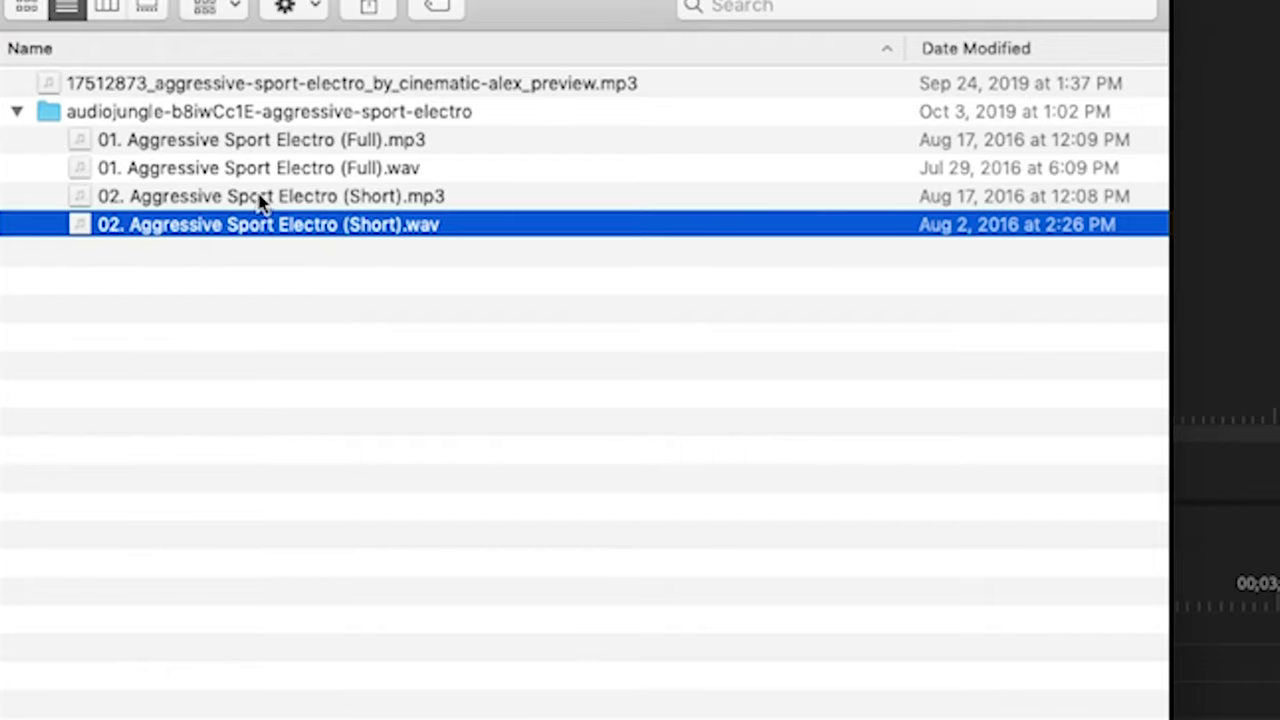
- Import the Full and Short Aggressive Sport Electro WAVs from Finder into the Project panel
click(275, 172)
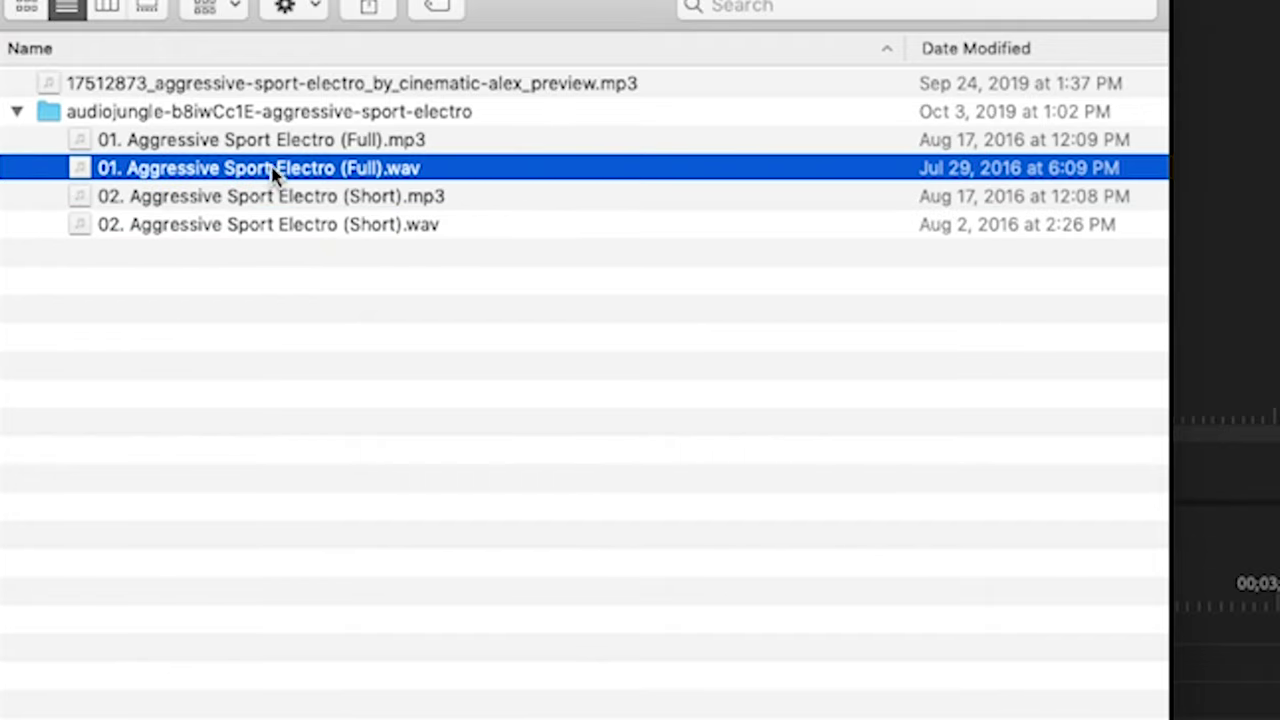
super+click(322, 230)
drag(265, 178, 157, 261)
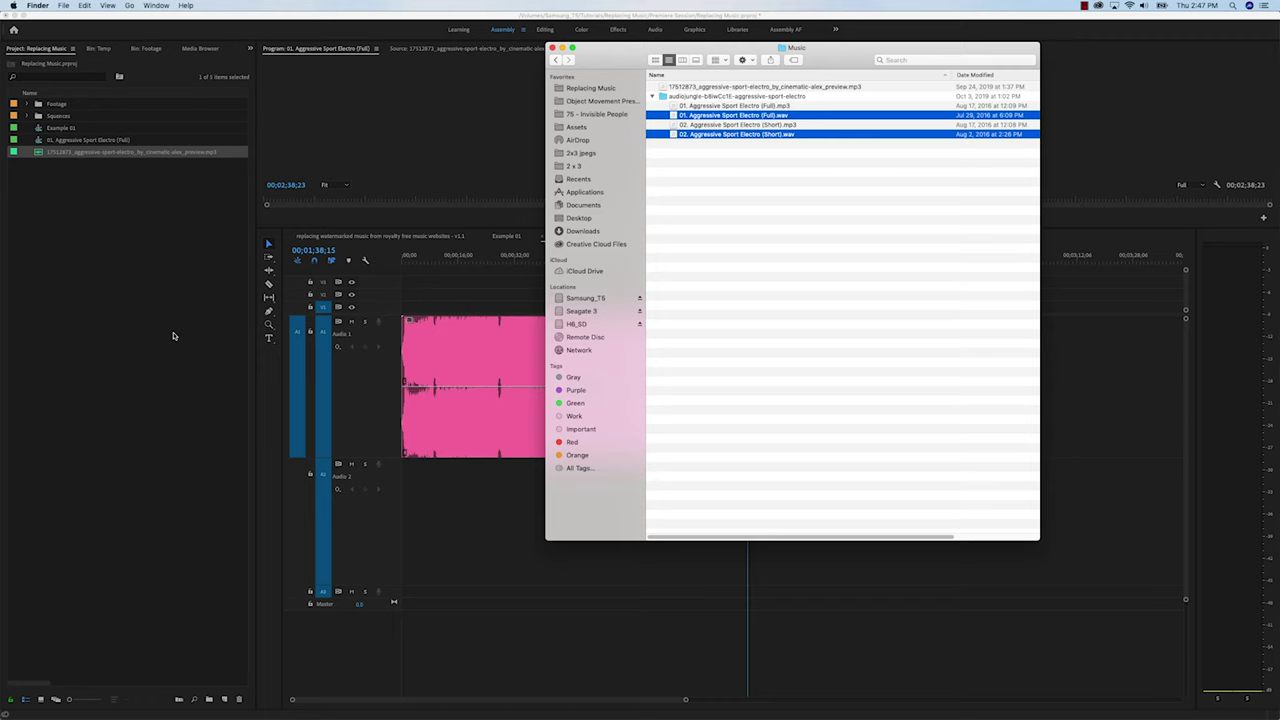
drag(172, 336, 172, 336)
- Place the Full WAV and then the Short WAV end to end on Audio 2
drag(374, 255, 360, 485)
drag(114, 155, 404, 481)
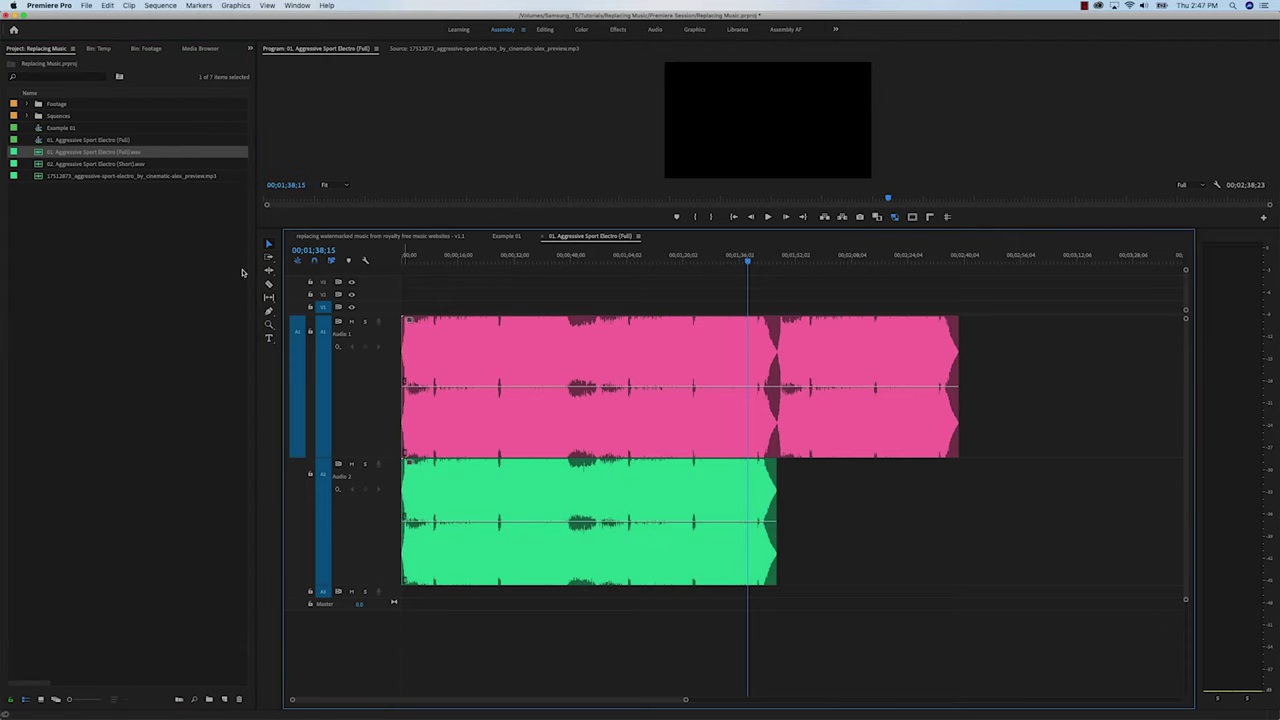
click(86, 164)
drag(97, 167, 790, 506)
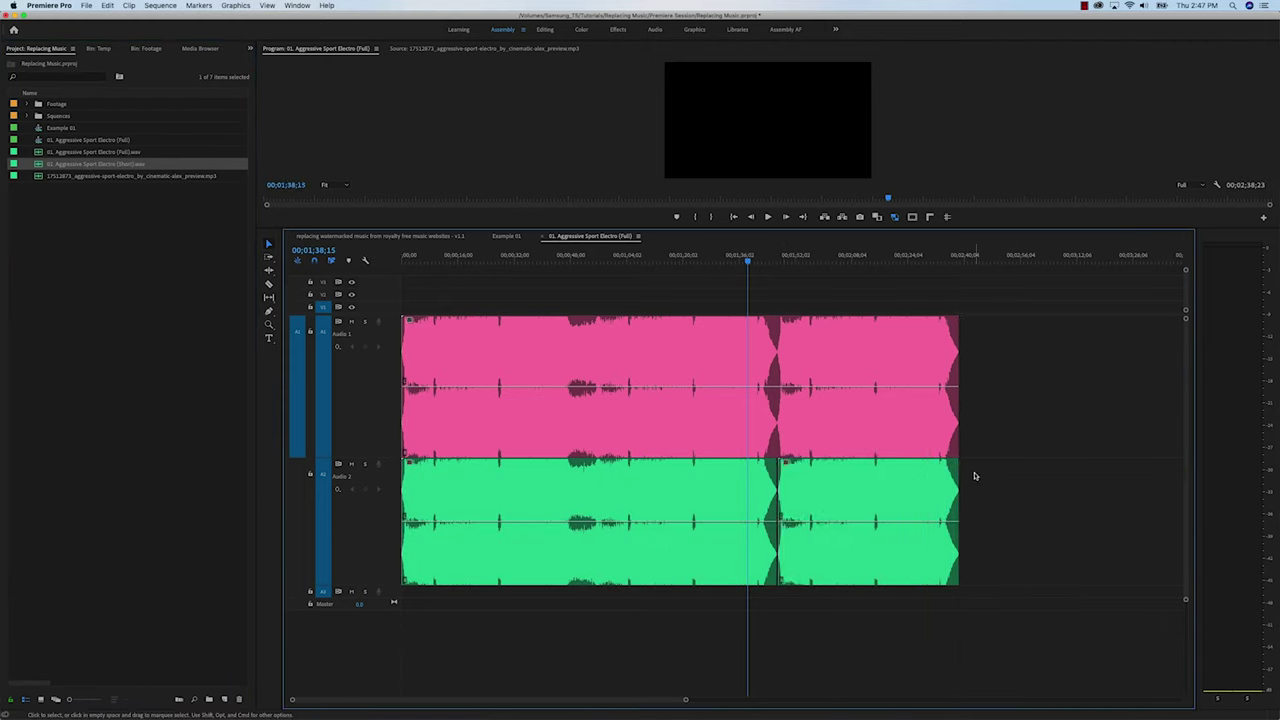
- Shift the first green clip on Audio 2 to match the pink preview waveform's start
key(=)
key(=)
key(=)
key(=)
key(=)
key(-)
key(-)
key(-)
click(441, 262)
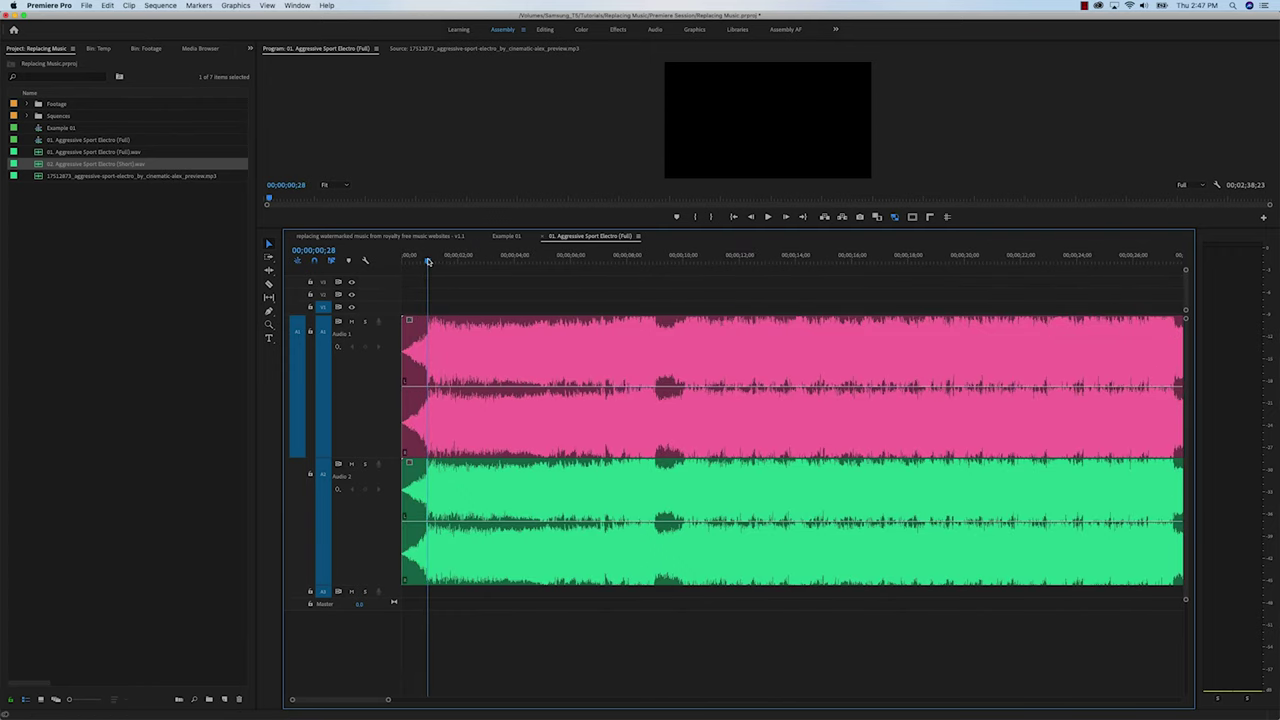
key(=)
key(=)
key(=)
key(=)
click(855, 486)
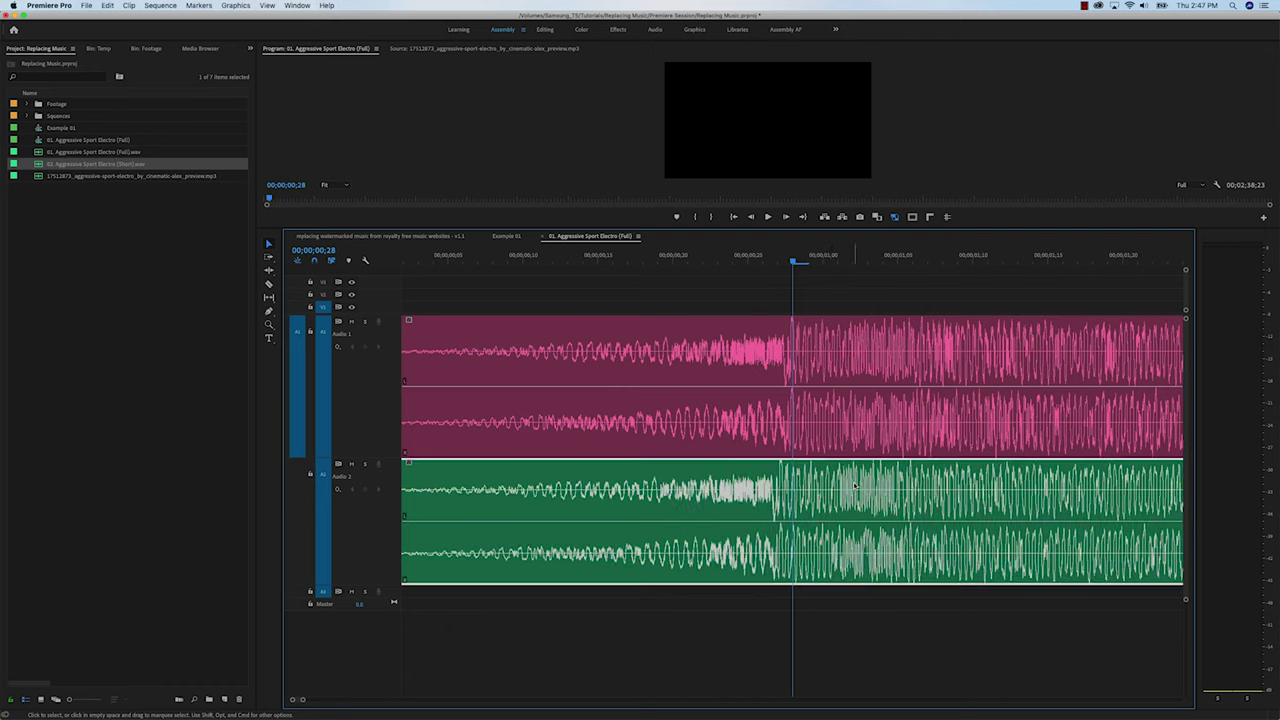
drag(855, 486, 860, 487)
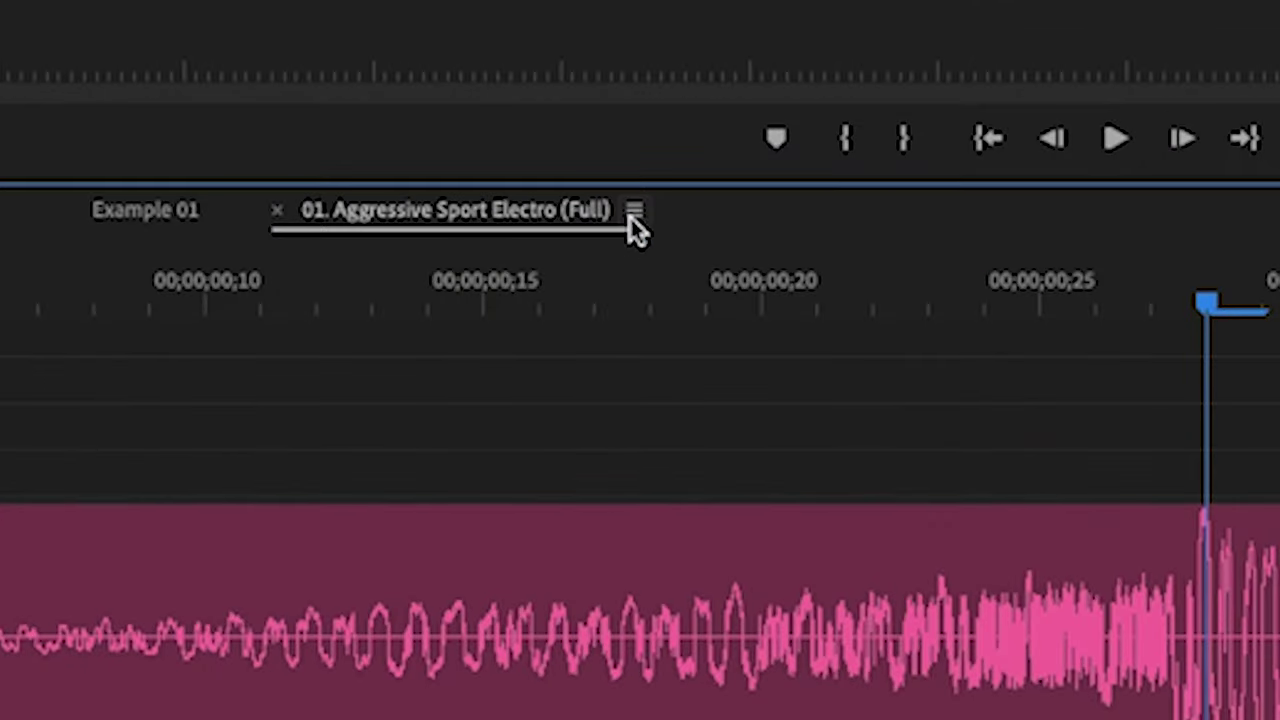
- Show the ruler in audio time units and zoom to sample level at the waveform transition
click(633, 211)
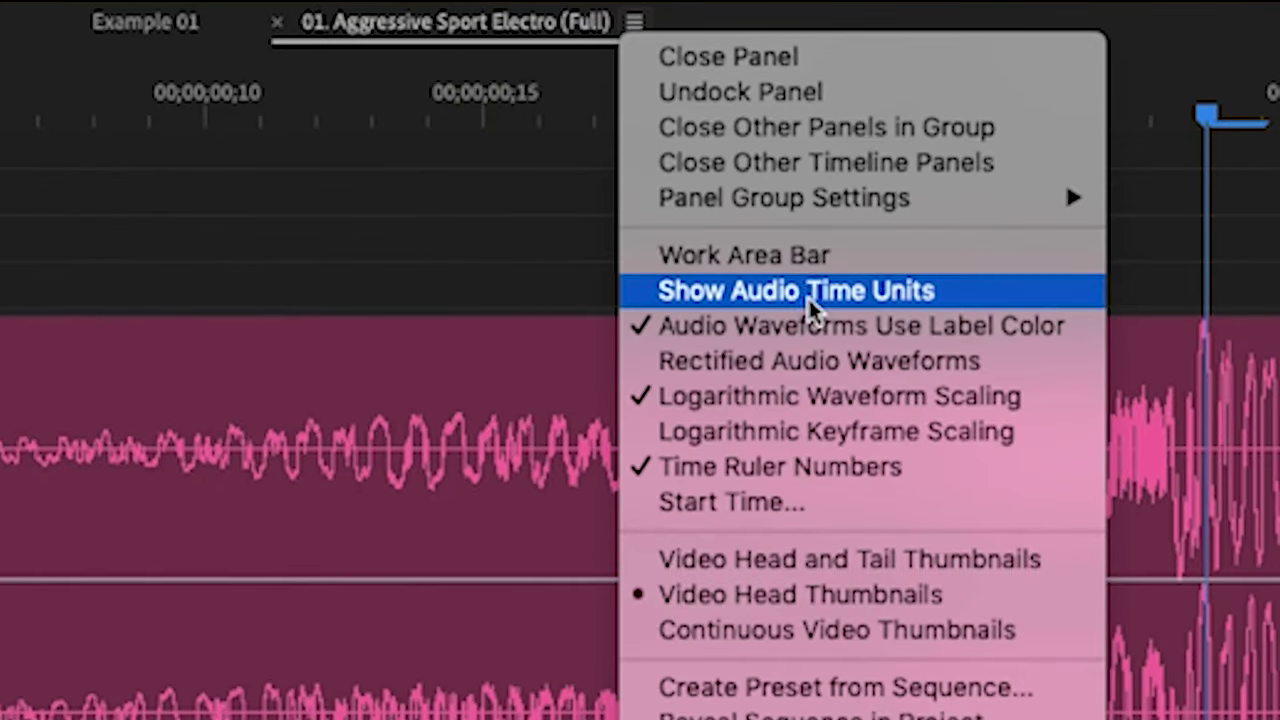
click(804, 289)
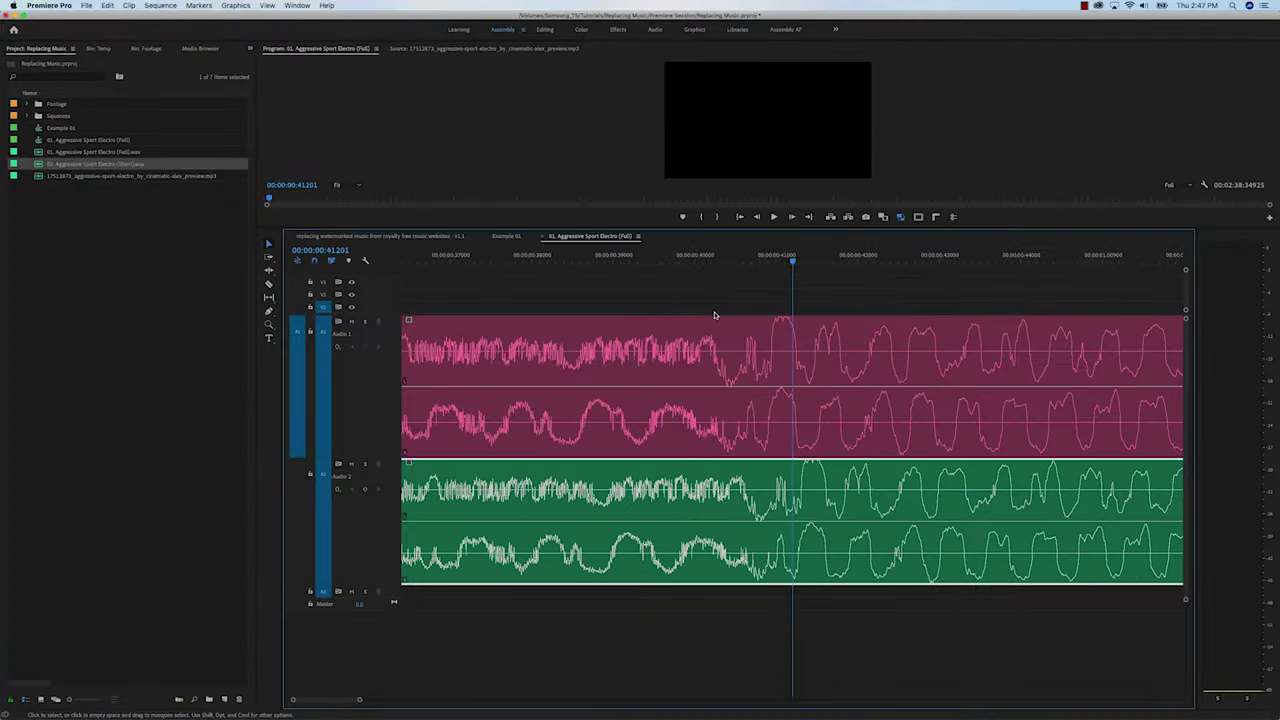
key(=)
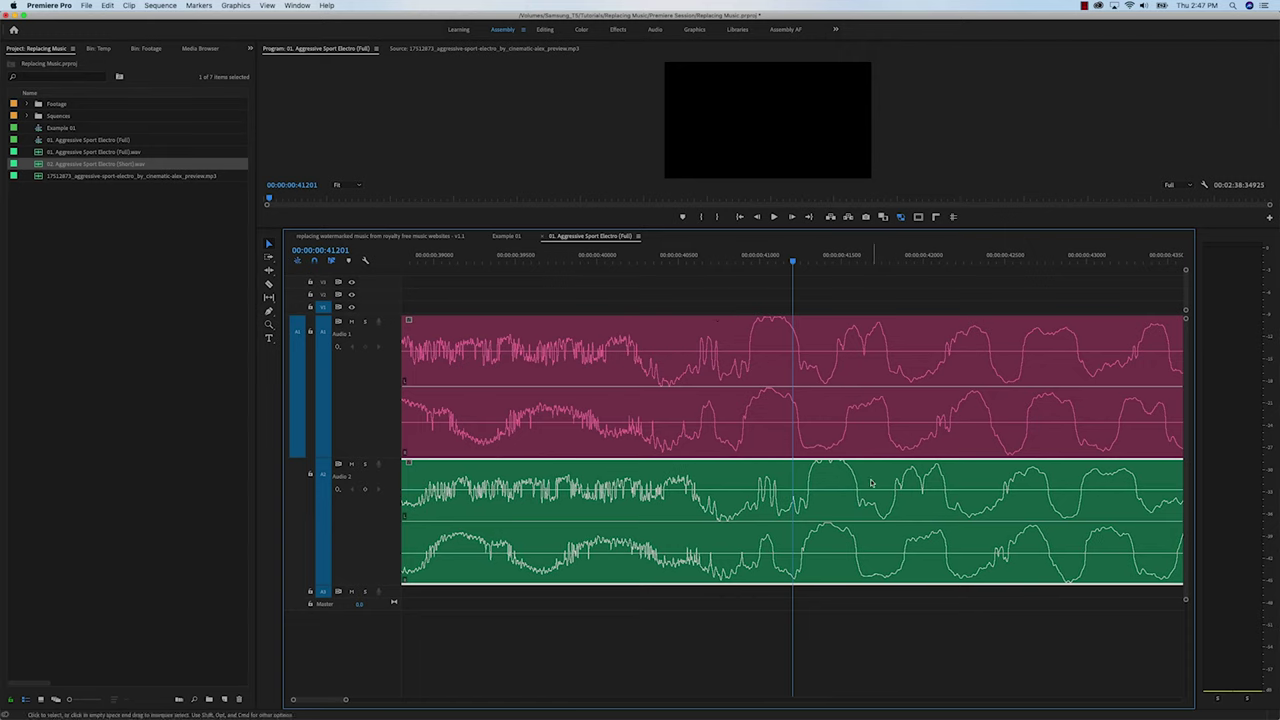
click(750, 254)
key(=)
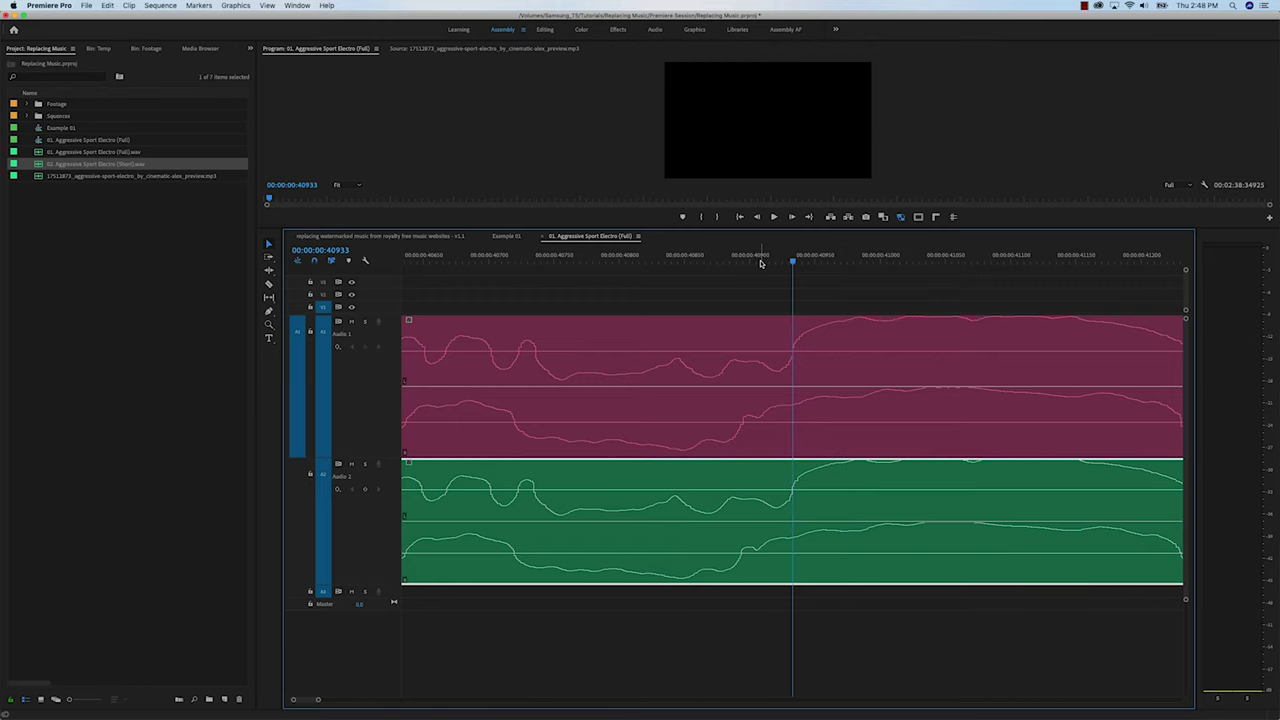
key(minus)
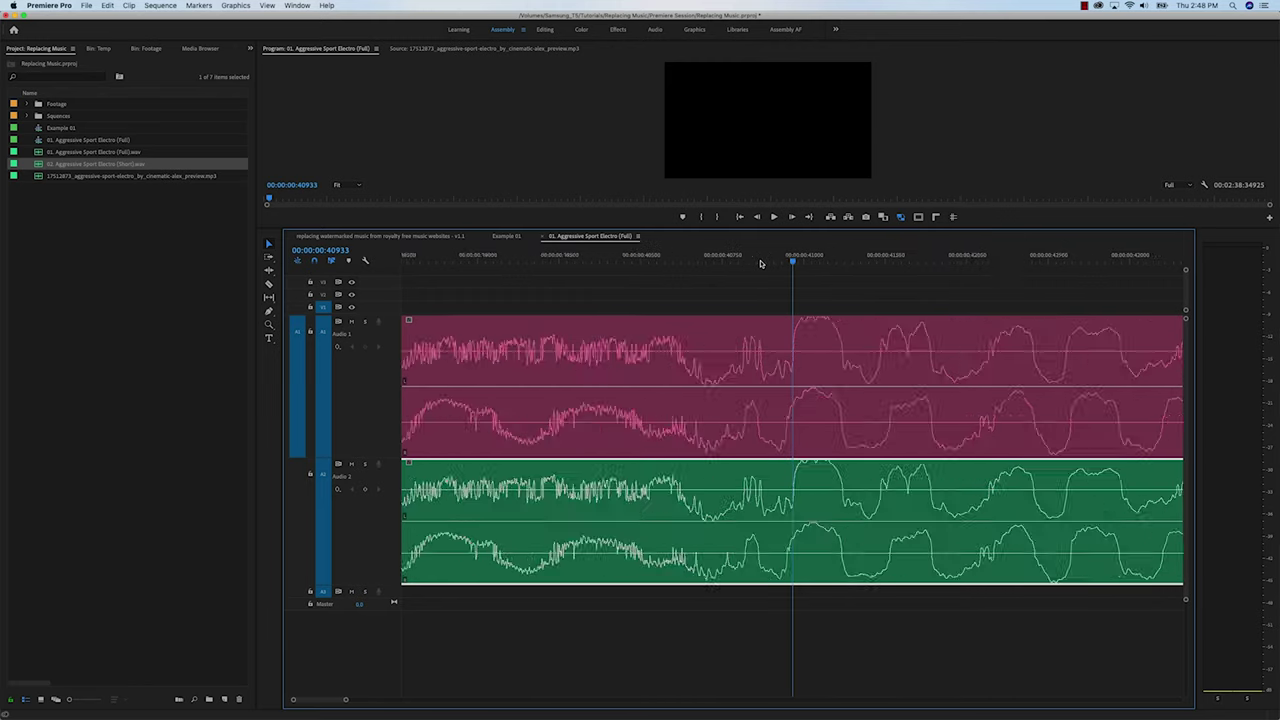
key(minus)
key(minus)
key(minus)
key(minus)
key(equal)
key(equal)
key(equal)
key(equal)
key(equal)
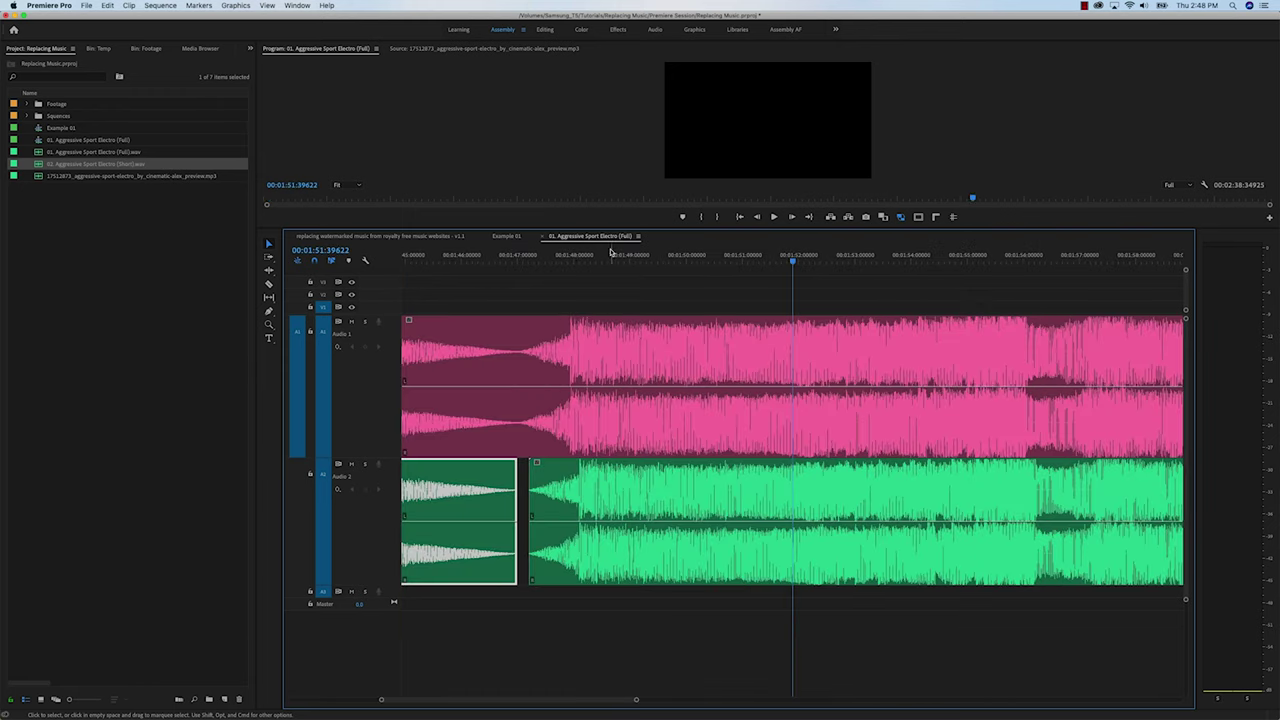
- Slide the Short WAV on Audio 2 to line up with the preview at the 01:47 join
drag(906, 492, 871, 490)
key(=)
key(=)
key(=)
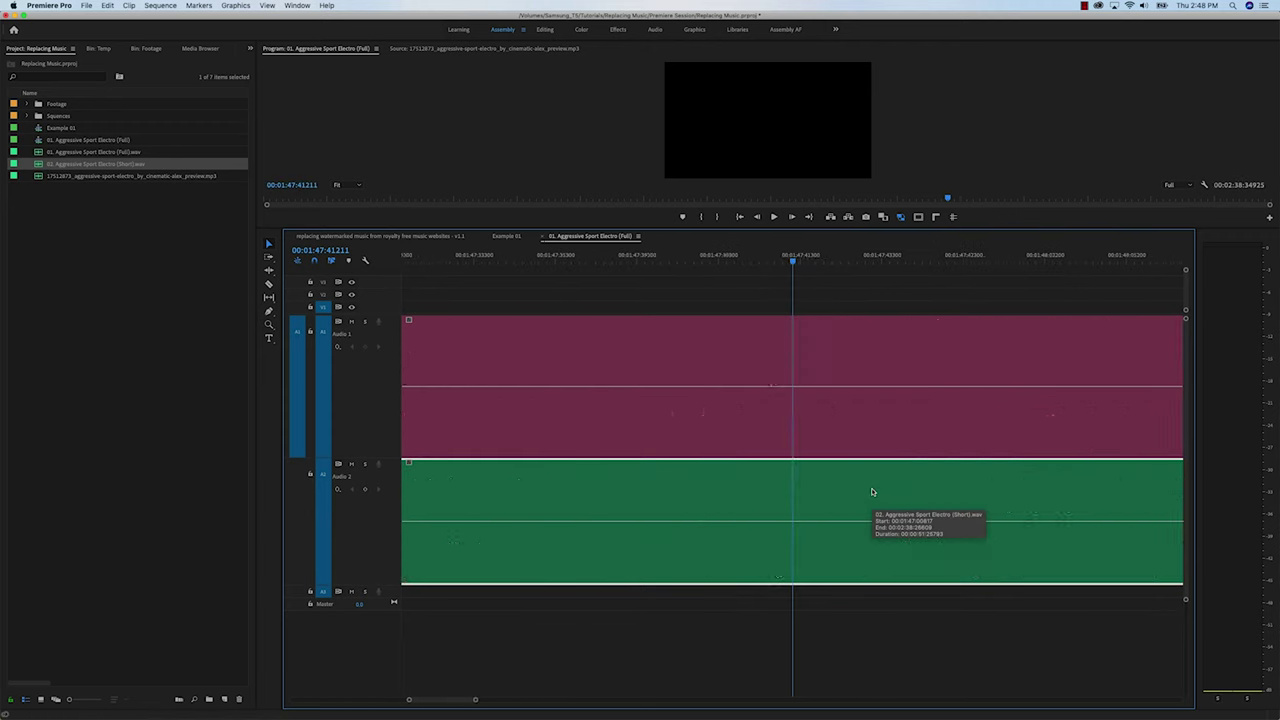
key(=)
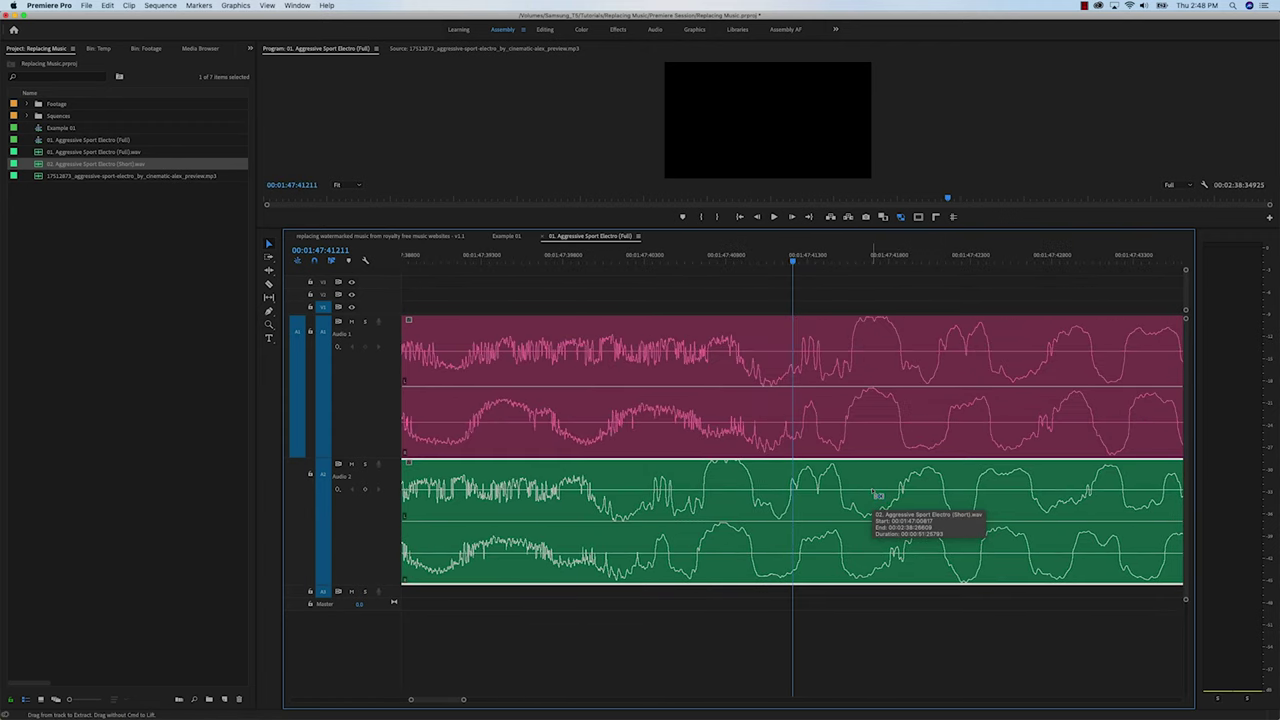
drag(900, 494, 980, 489)
click(980, 489)
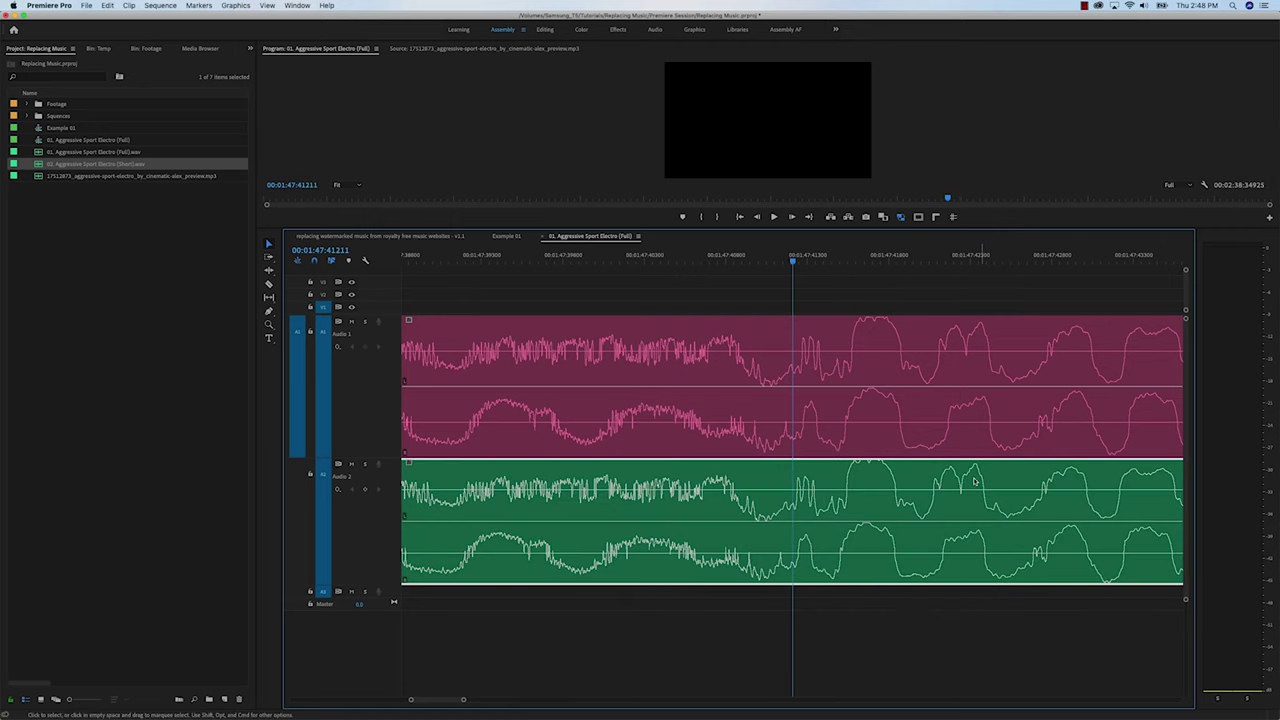
click(802, 255)
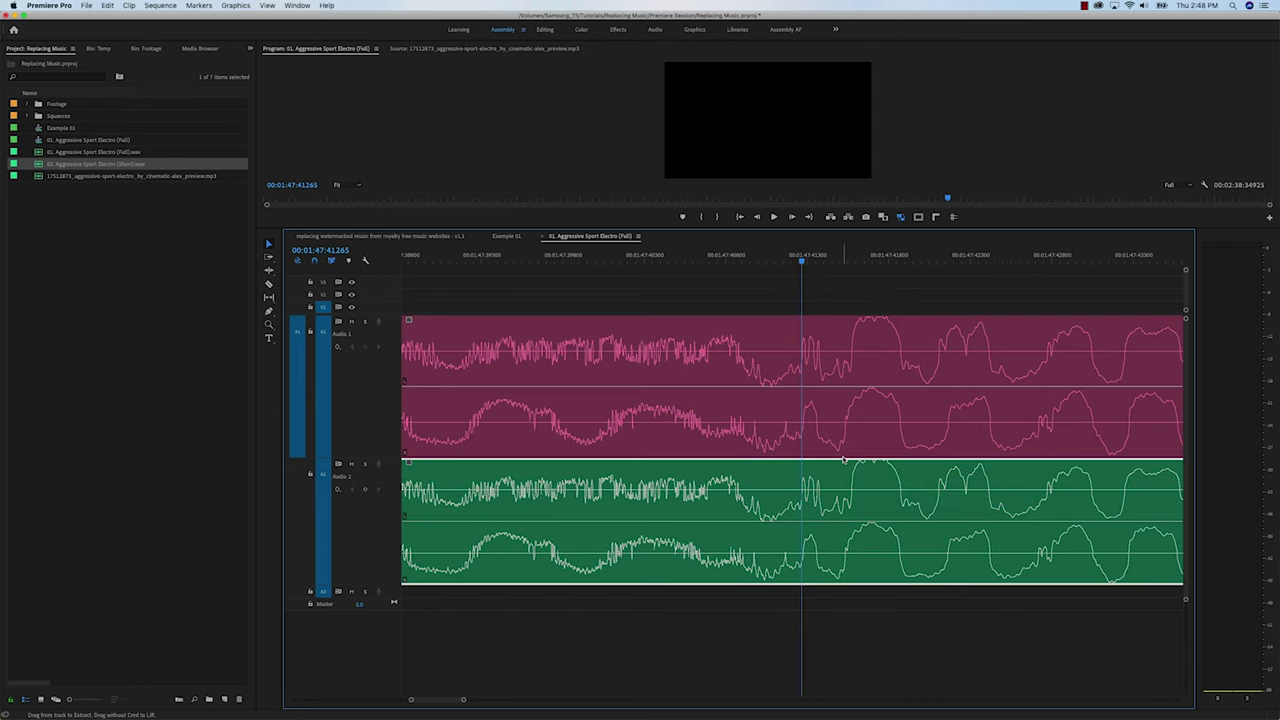
key(minus)
key(minus)
key(minus)
key(minus)
key(minus)
key(minus)
key(minus)
key(minus)
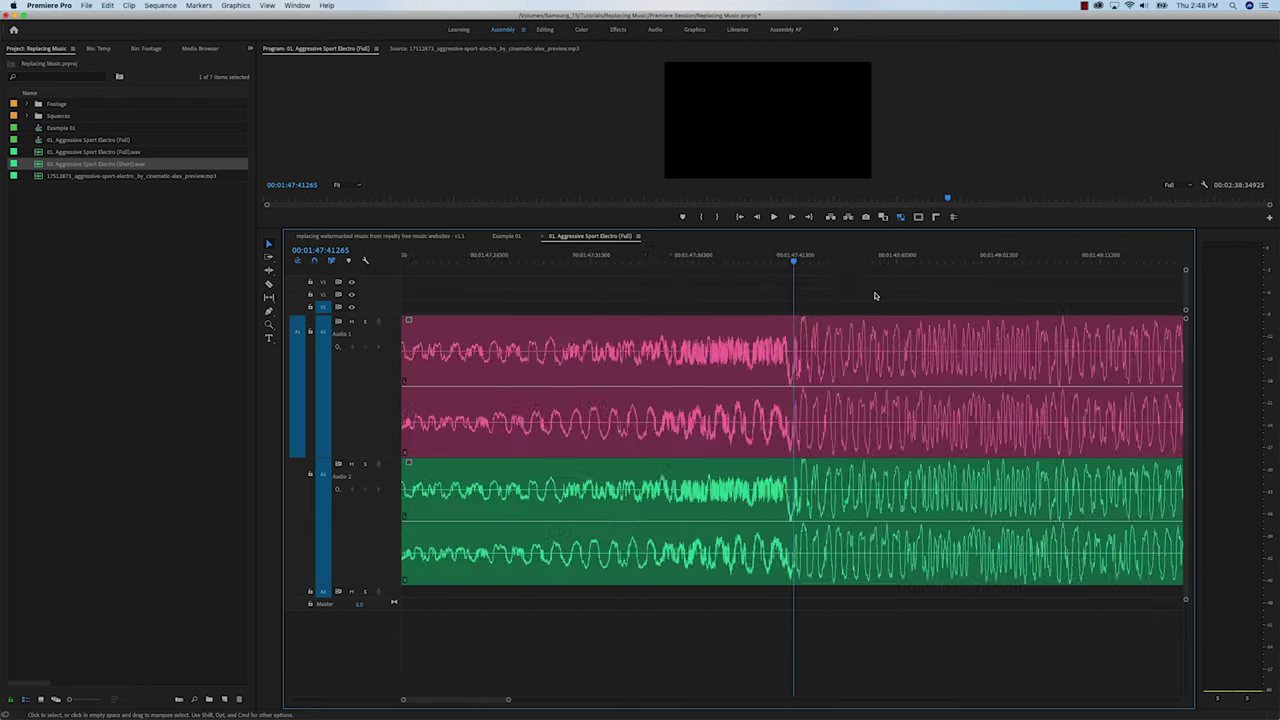
key(minus)
key(minus)
key(minus)
key(minus)
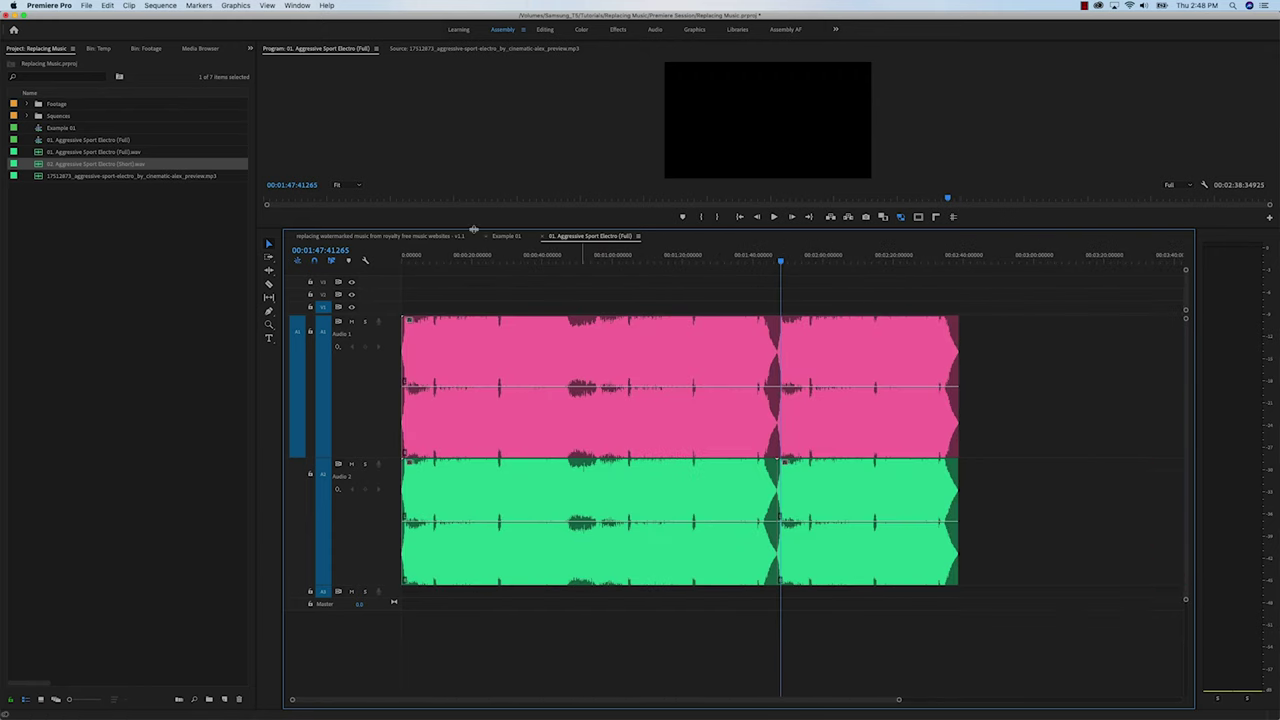
- Return the ruler to video timecode, mute Audio 1, and mark both clips' span as in/out
click(638, 237)
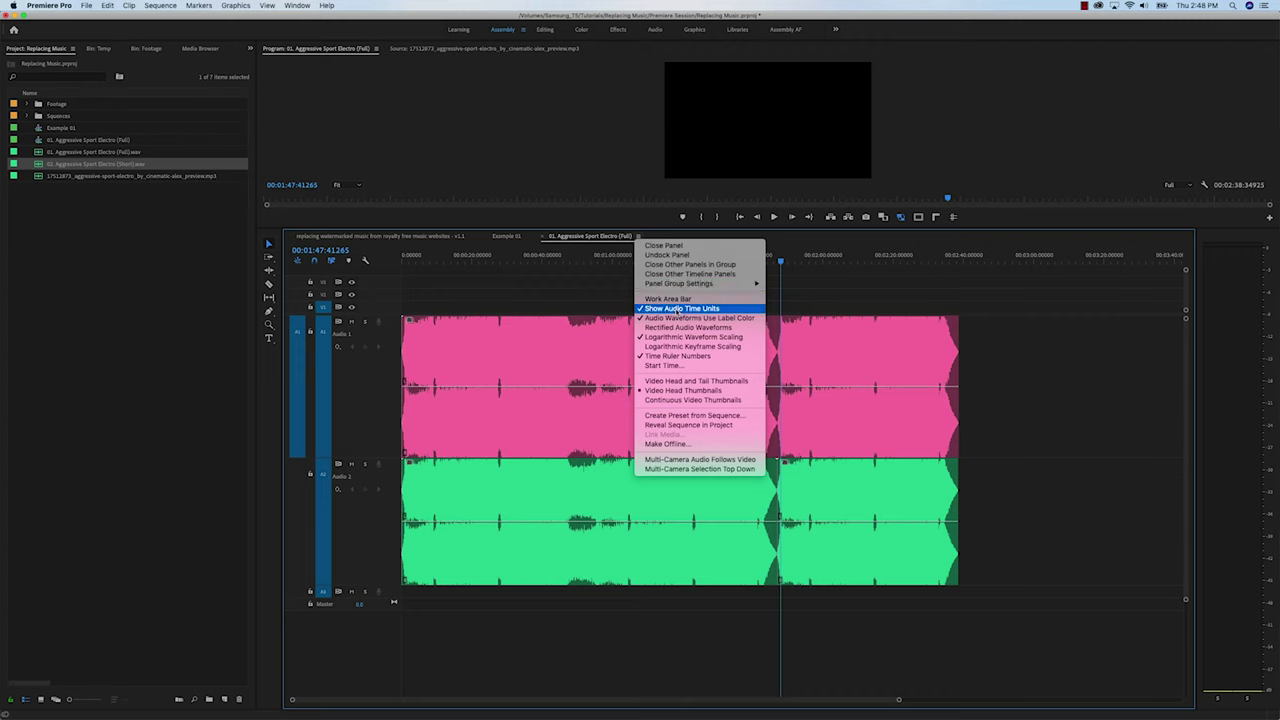
click(676, 310)
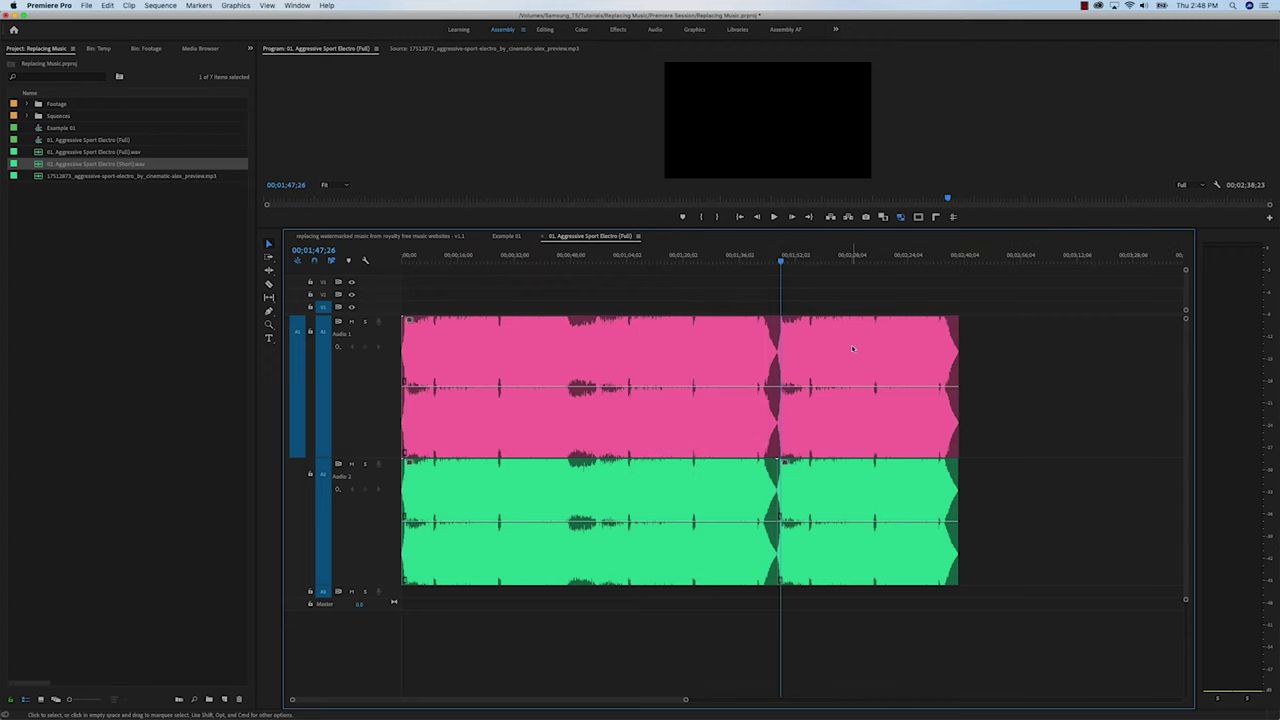
click(994, 353)
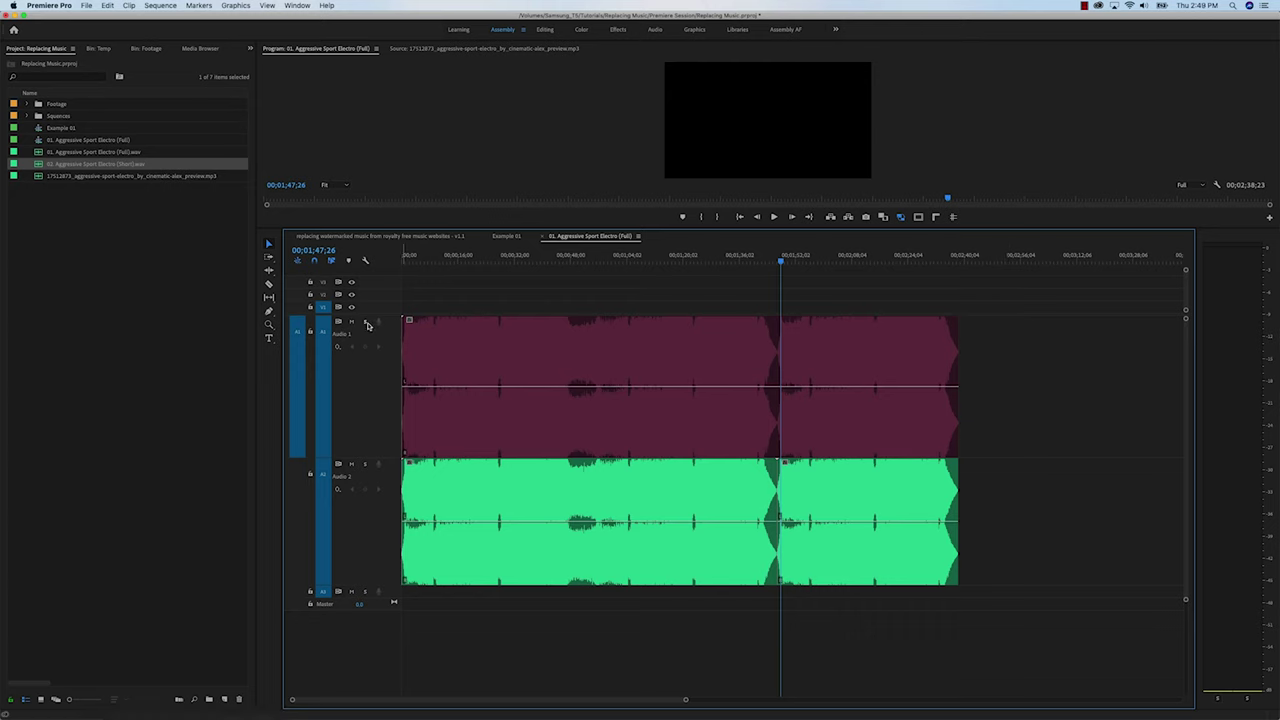
click(351, 322)
drag(1013, 287, 553, 525)
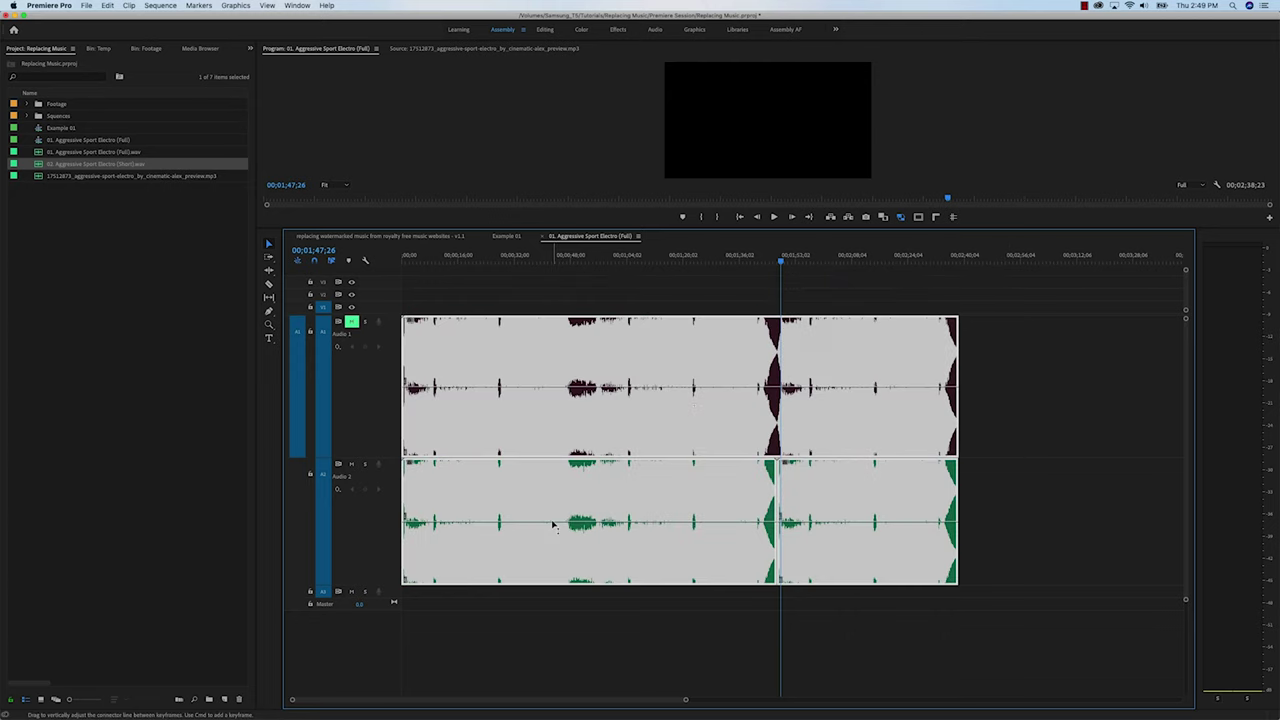
key(/)
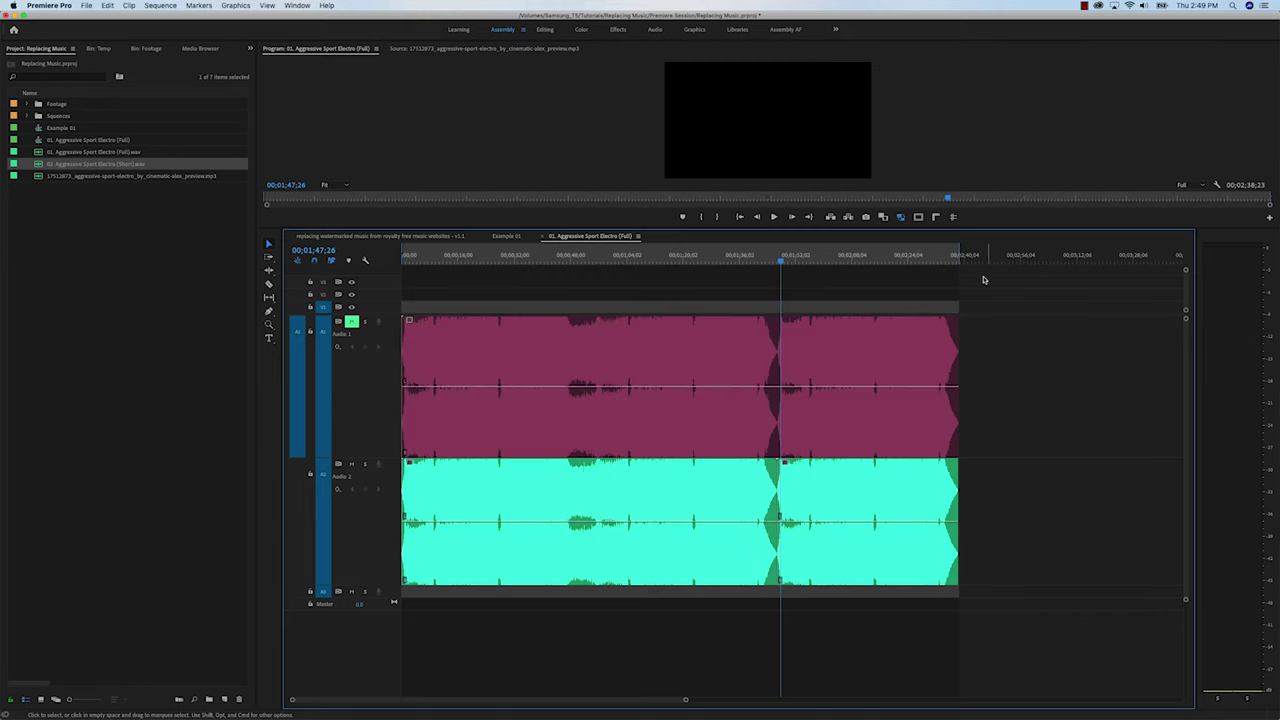
- Extend the green clip's end to meet the magenta clip's end at about 02;38;26
click(957, 258)
key(=)
key(=)
key(=)
key(=)
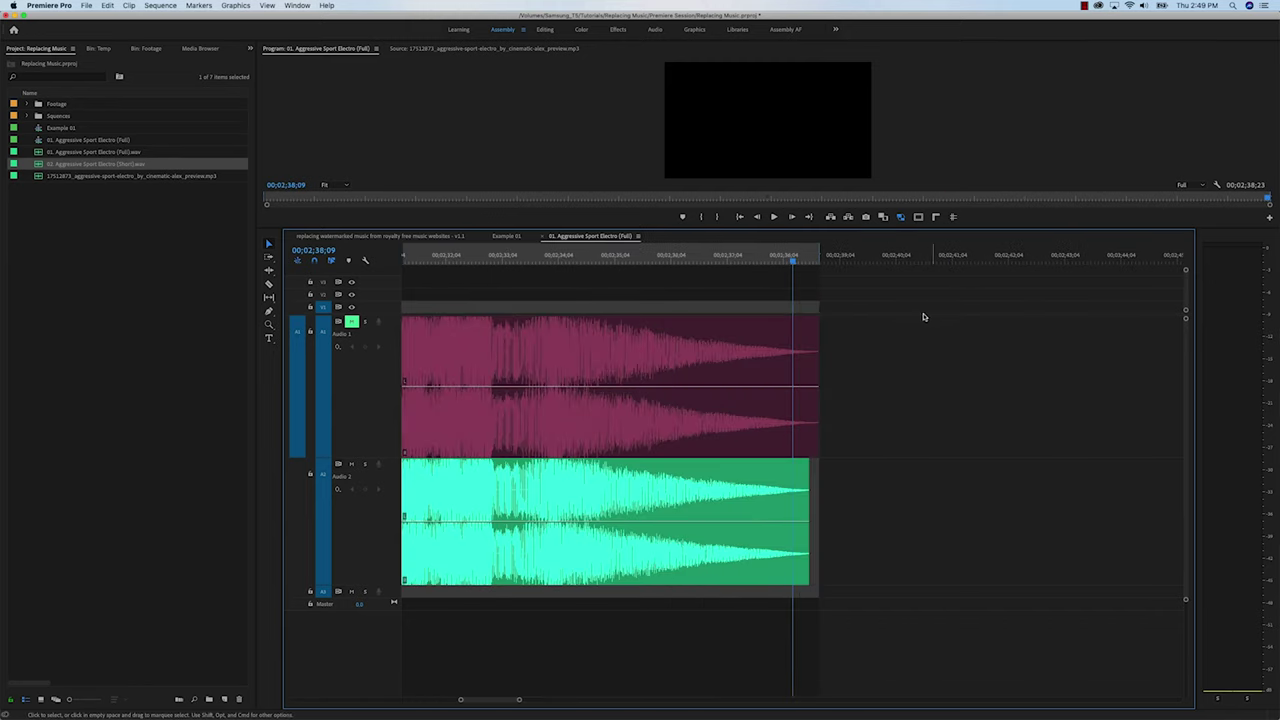
key(=)
key(=)
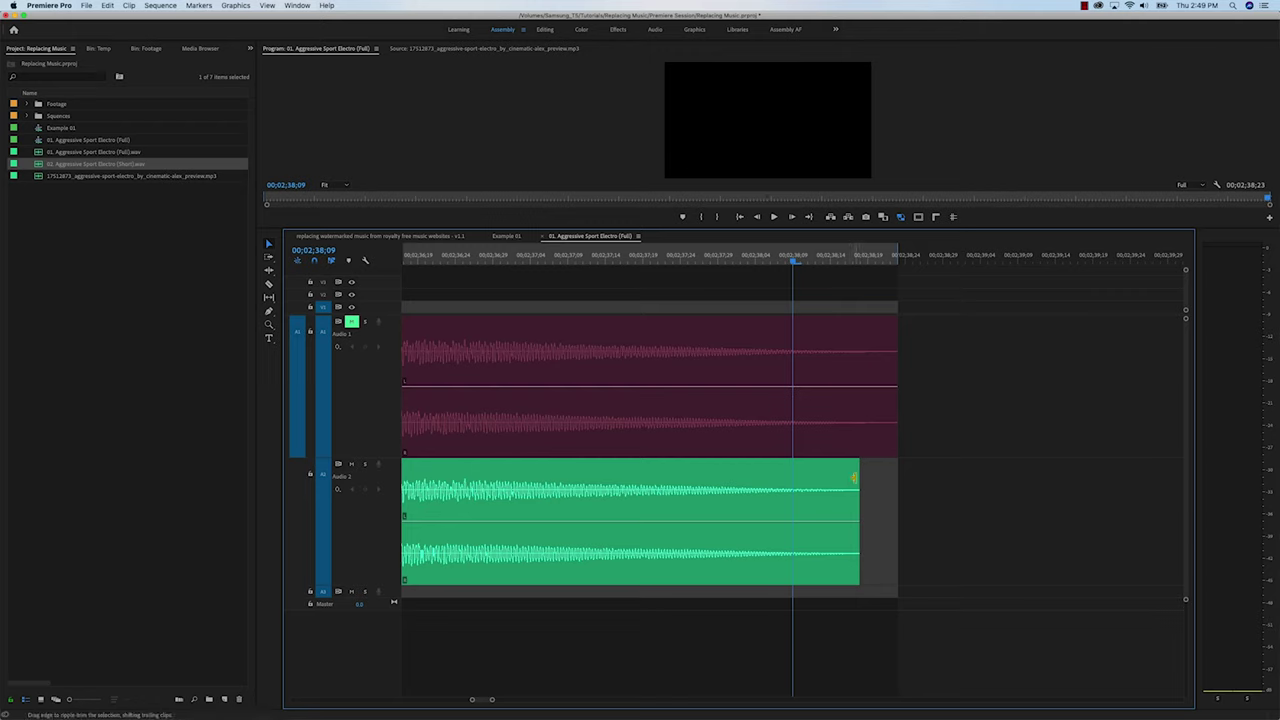
drag(856, 478, 1032, 489)
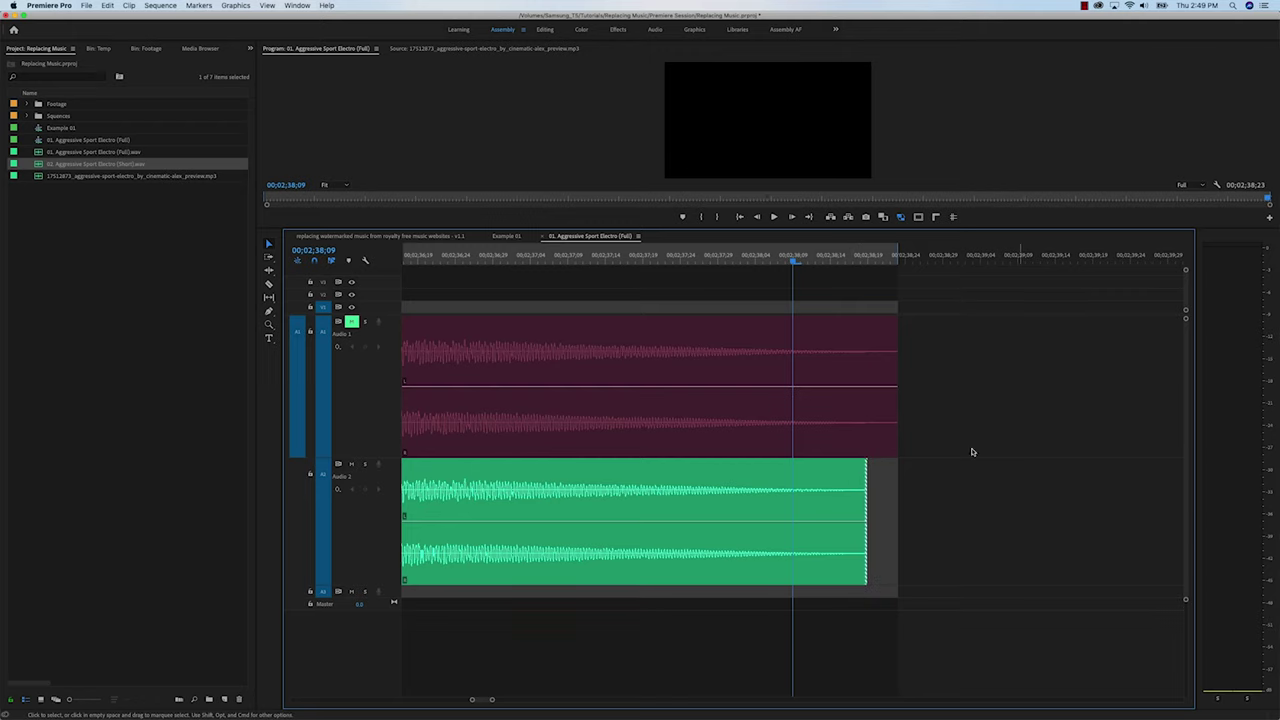
click(872, 401)
click(1088, 366)
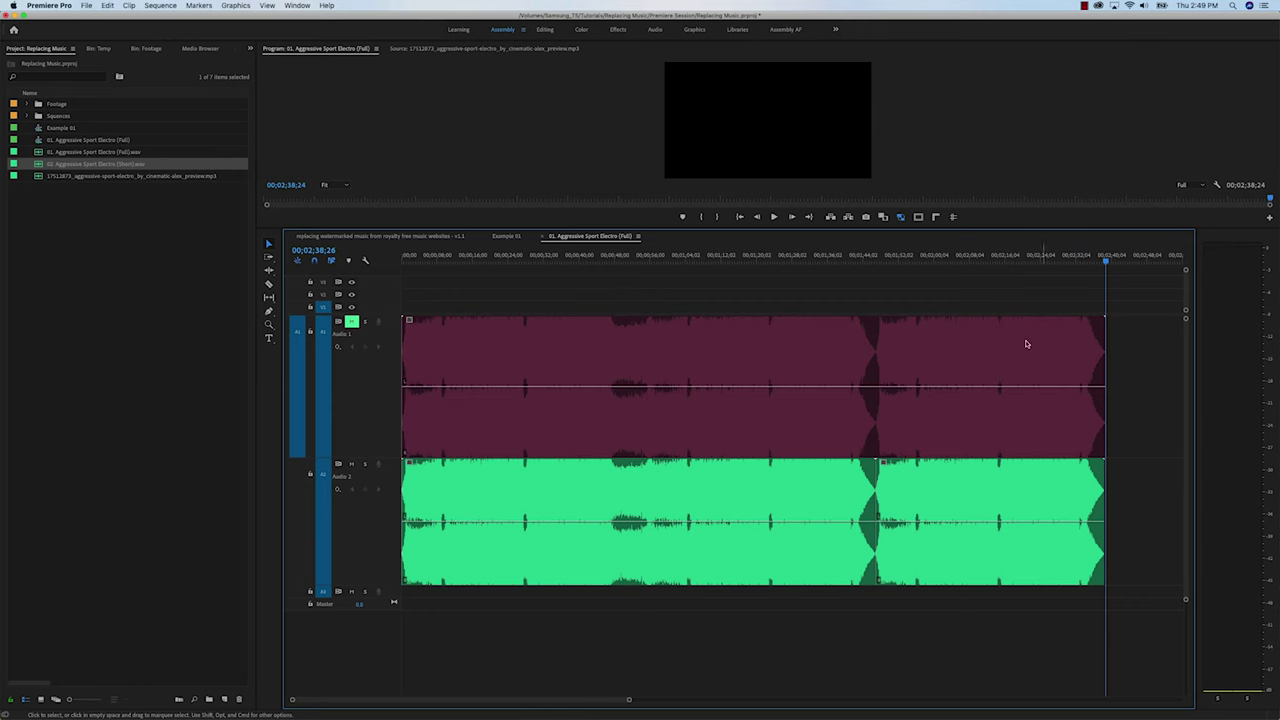
click(848, 336)
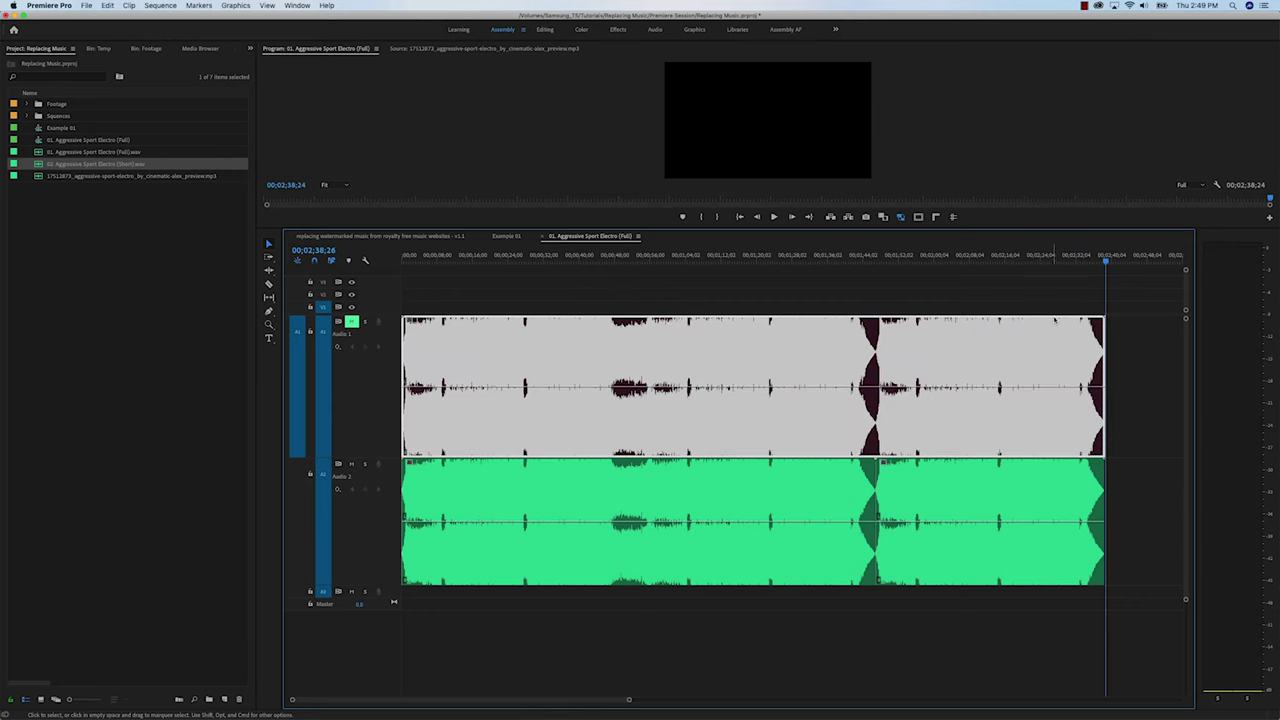
- Open Export Media for the Full sequence with Format MP3 and Audio Bitrate 320 kbps
click(938, 256)
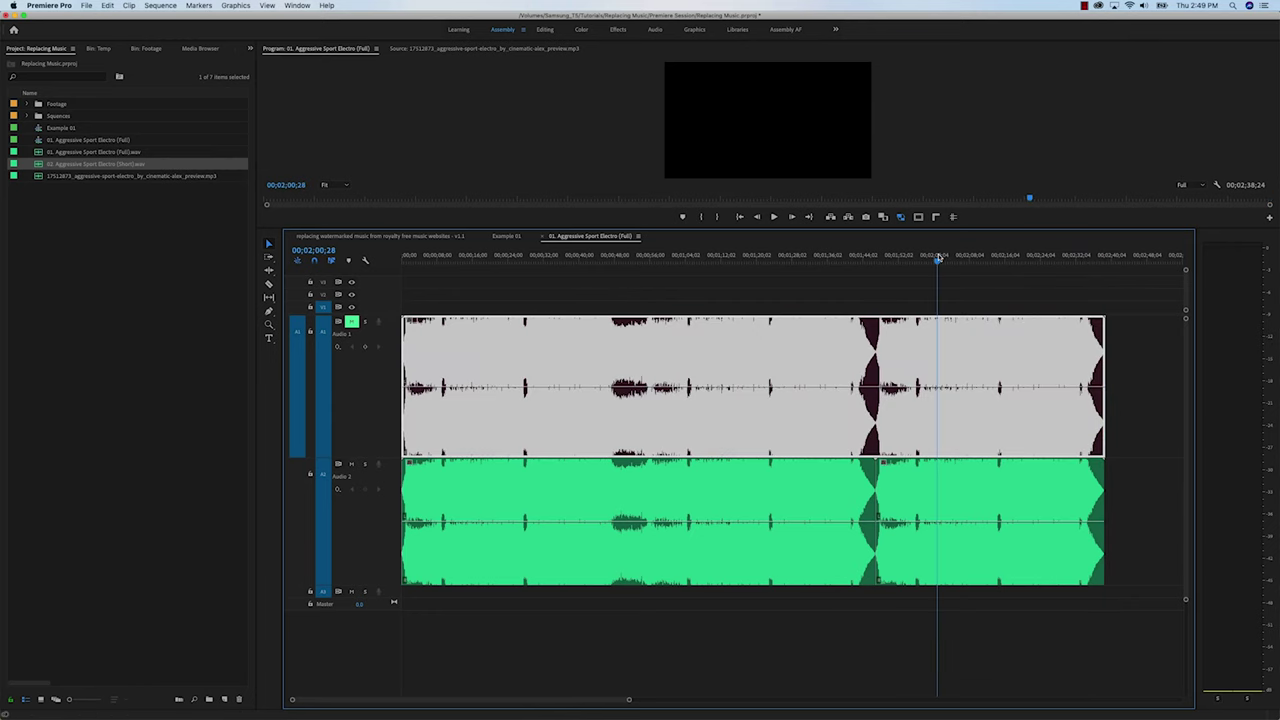
click(87, 5)
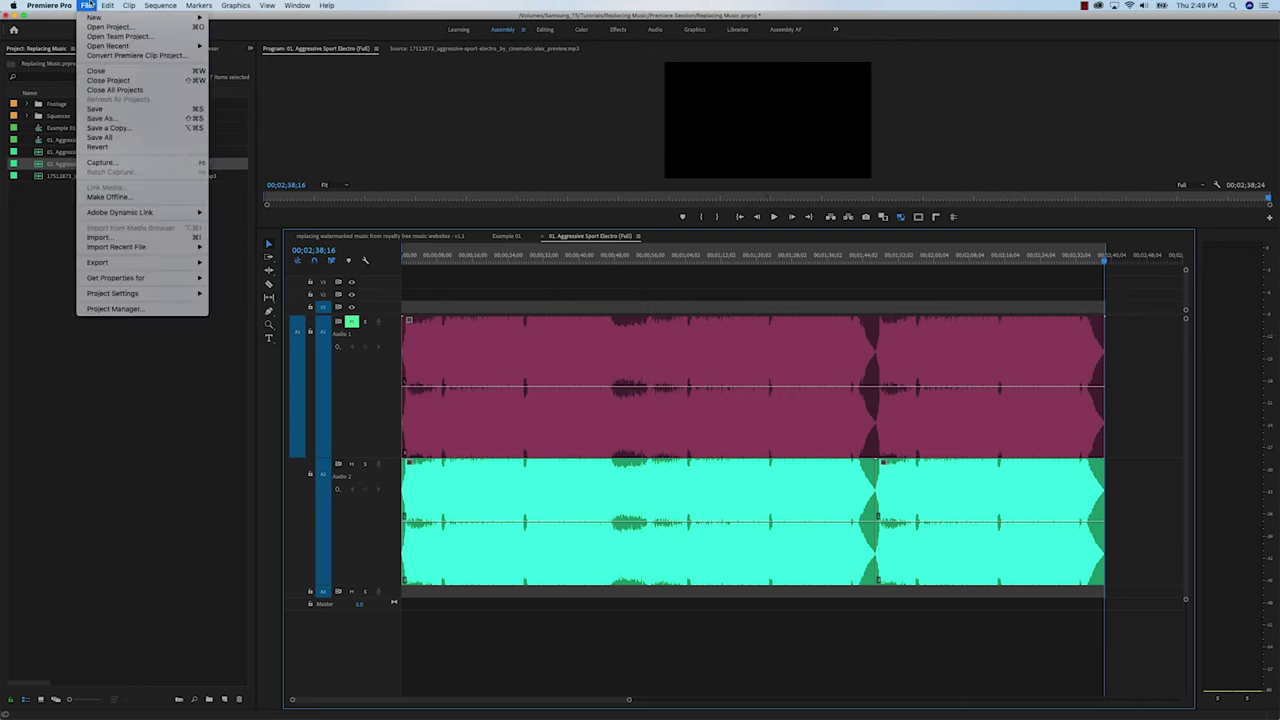
mouse_move(190, 262)
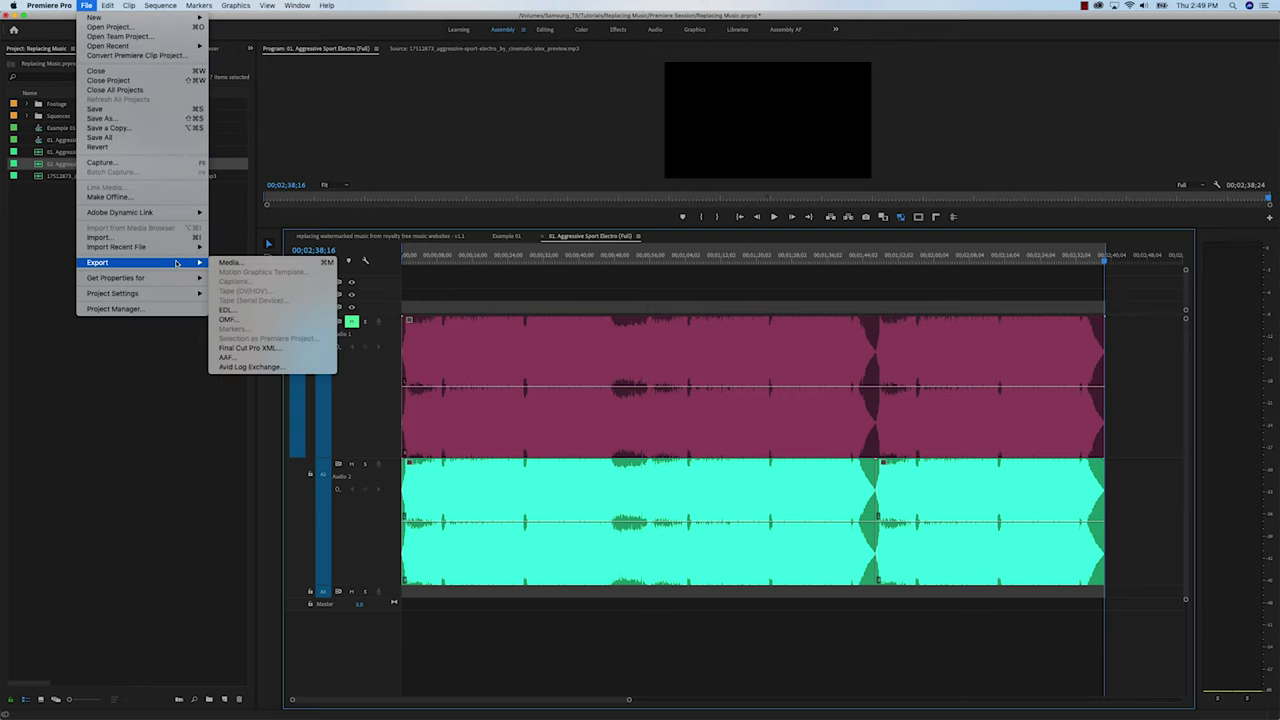
click(240, 263)
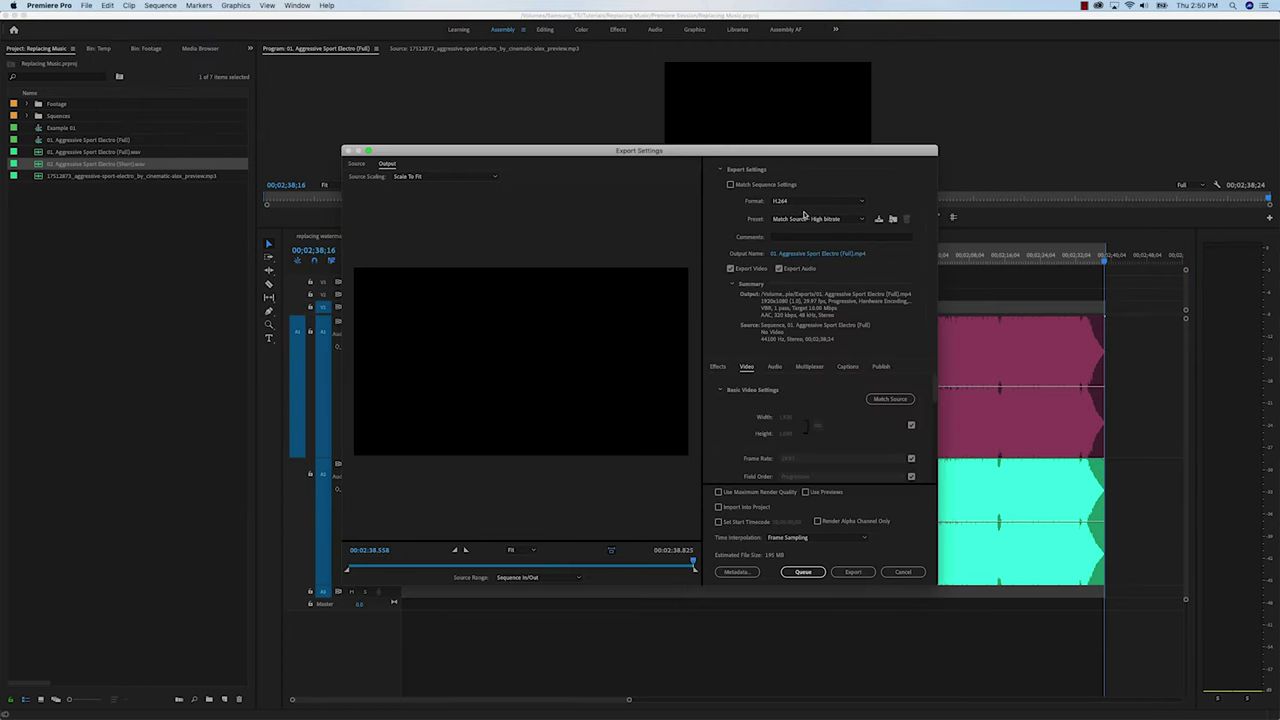
click(806, 203)
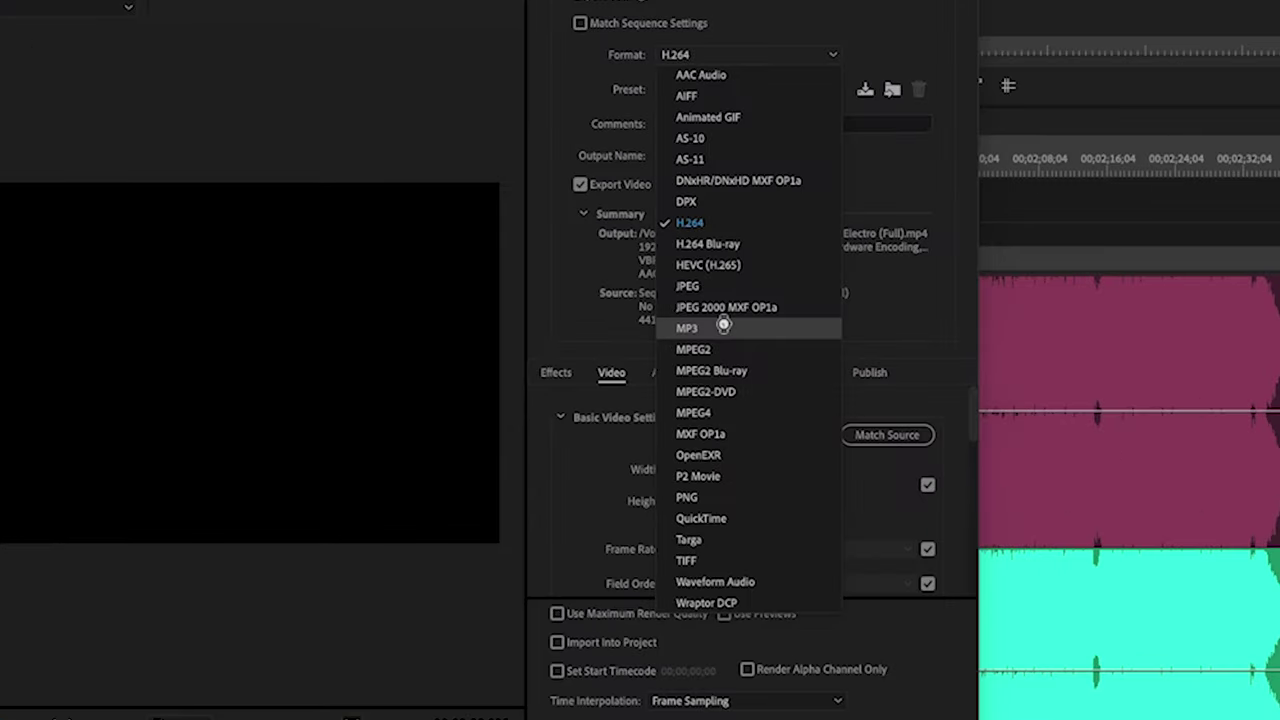
click(723, 326)
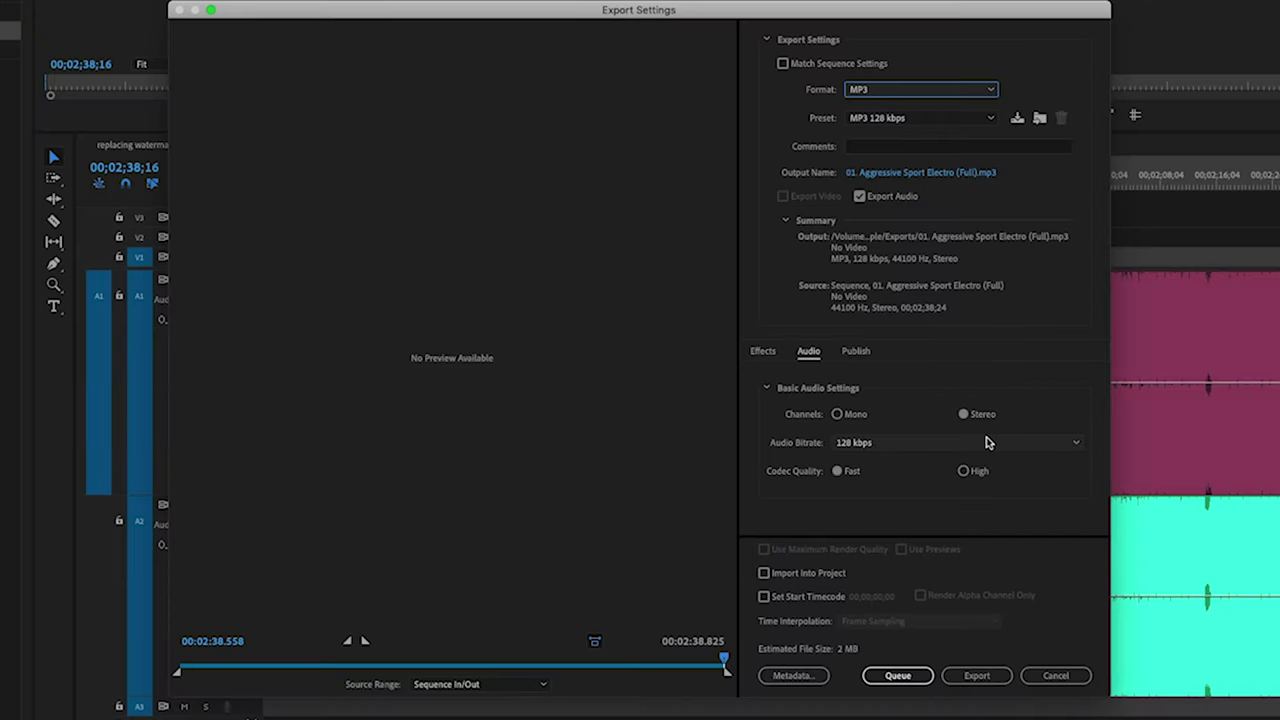
click(986, 442)
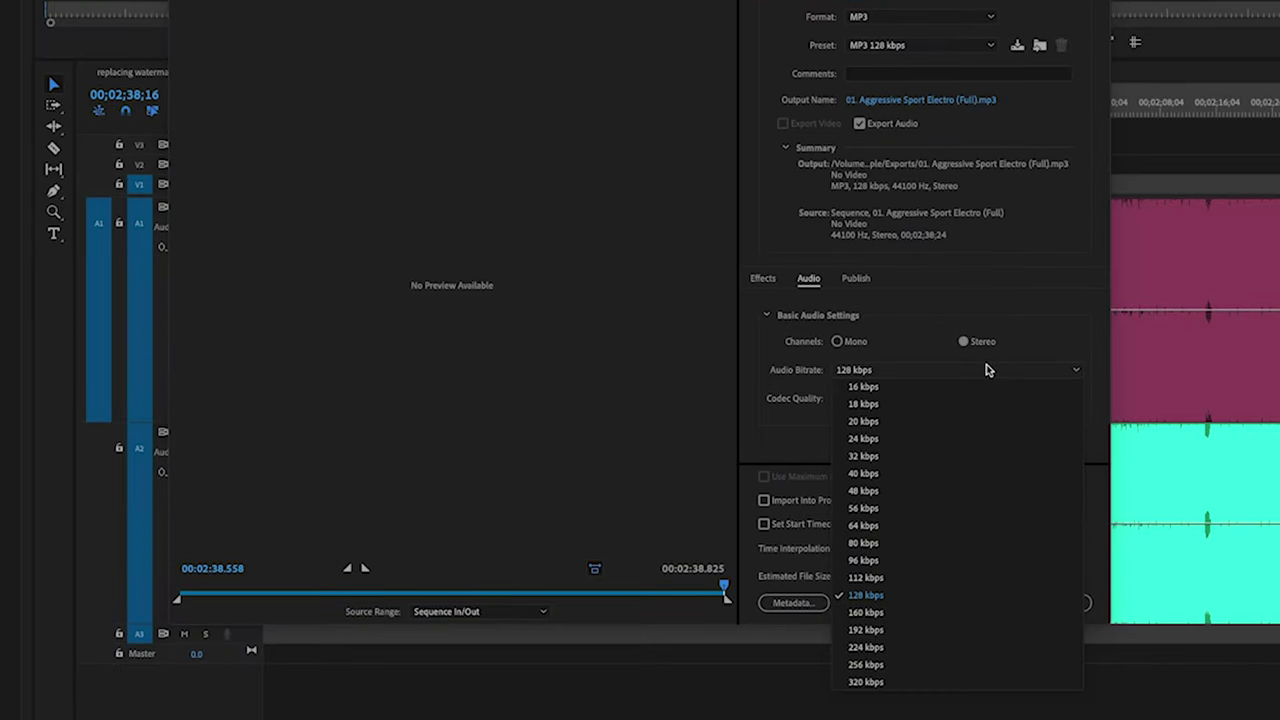
click(905, 691)
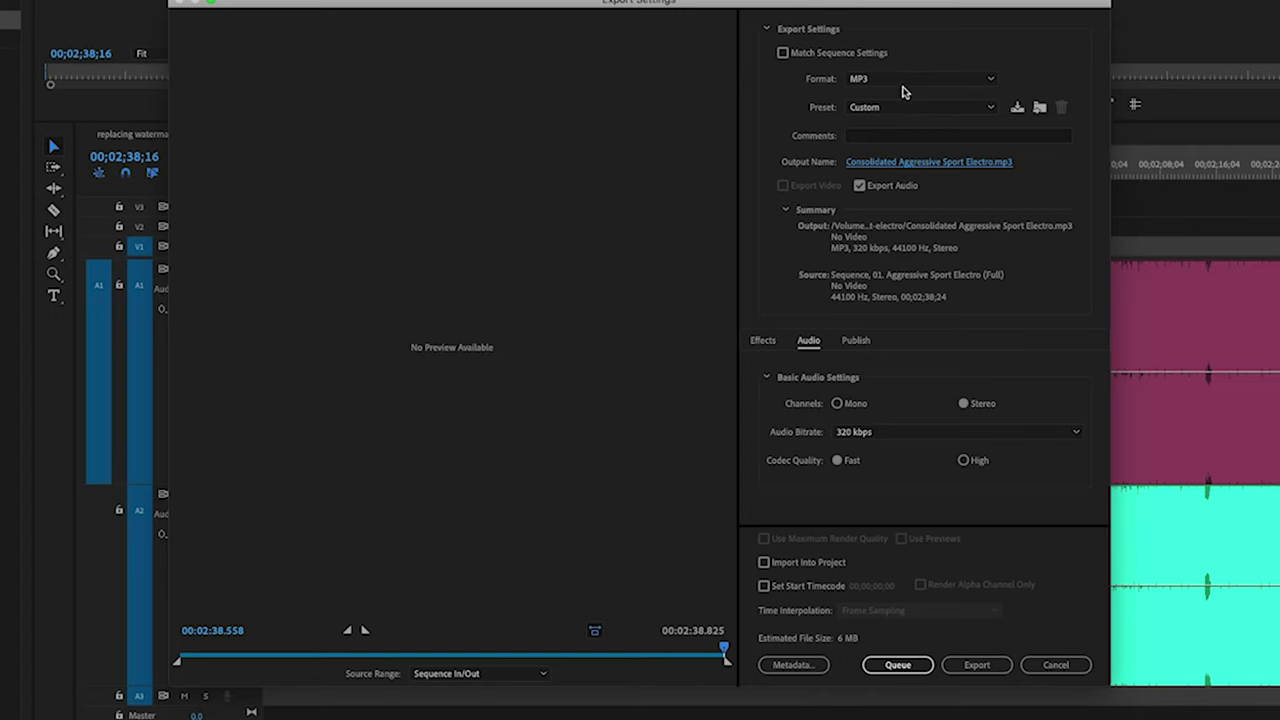
- Switch the export format to Waveform Audio
click(905, 80)
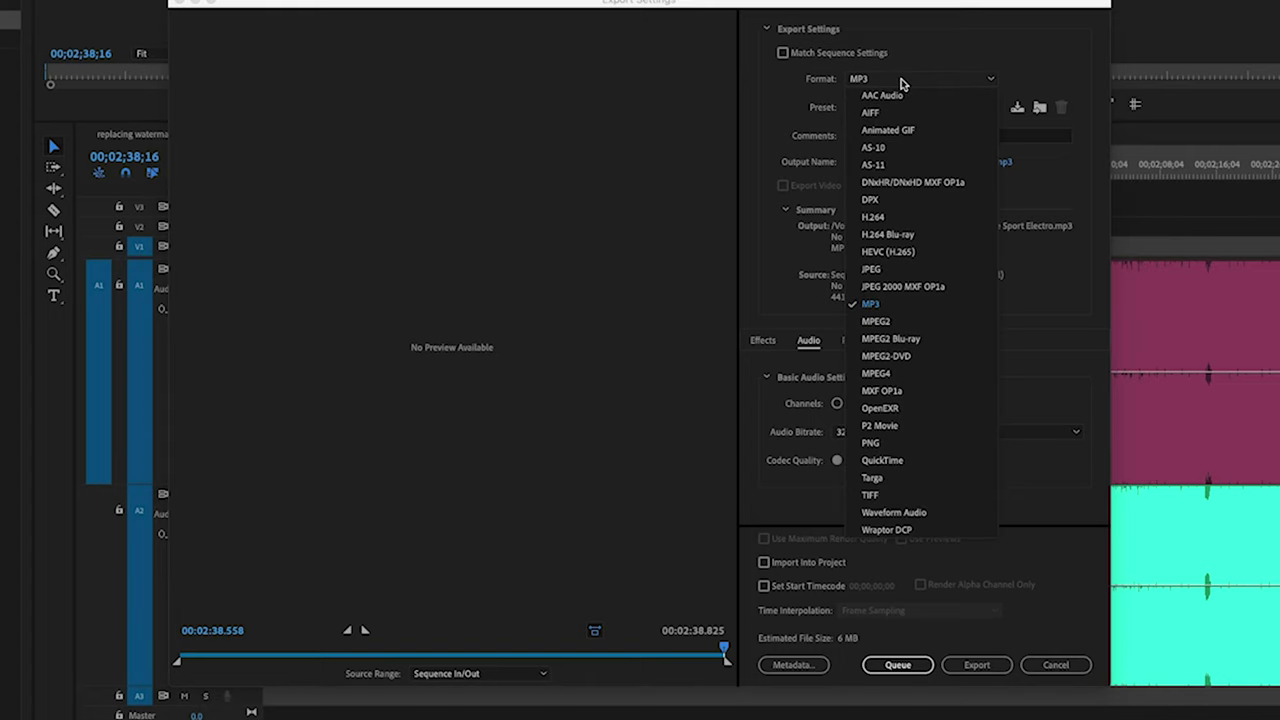
click(905, 513)
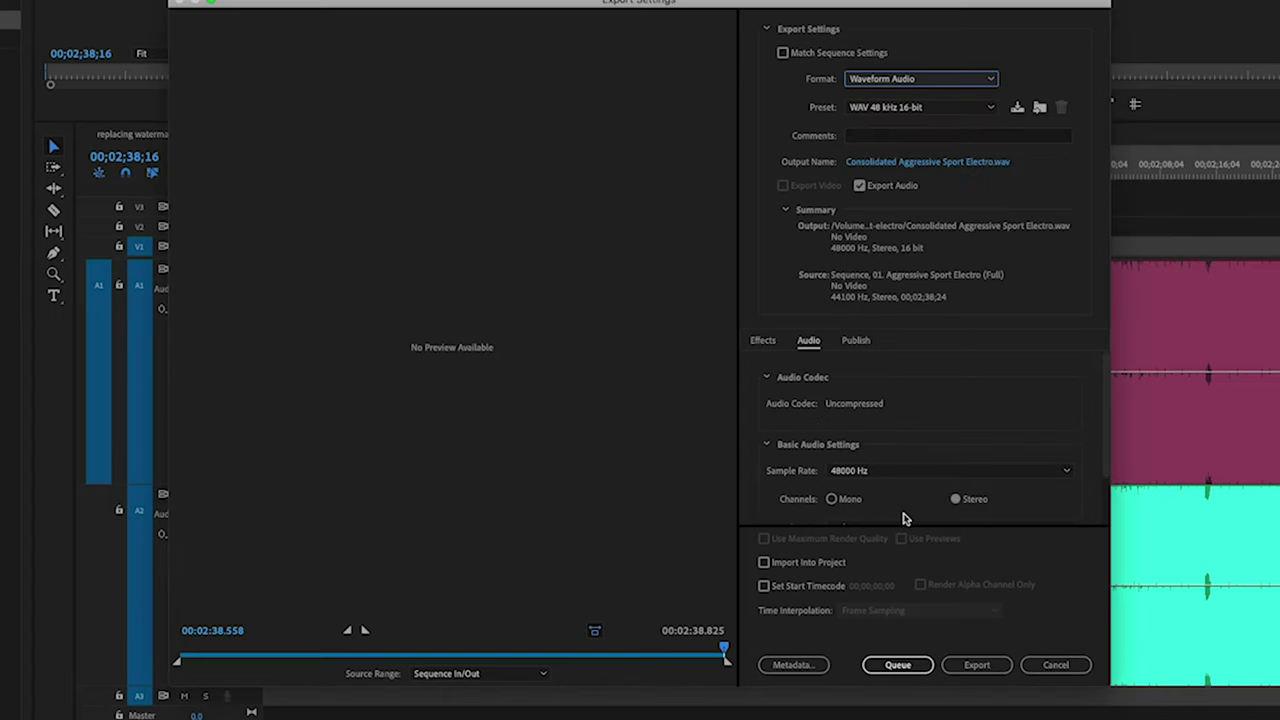
scroll(1100, 437, down, 2)
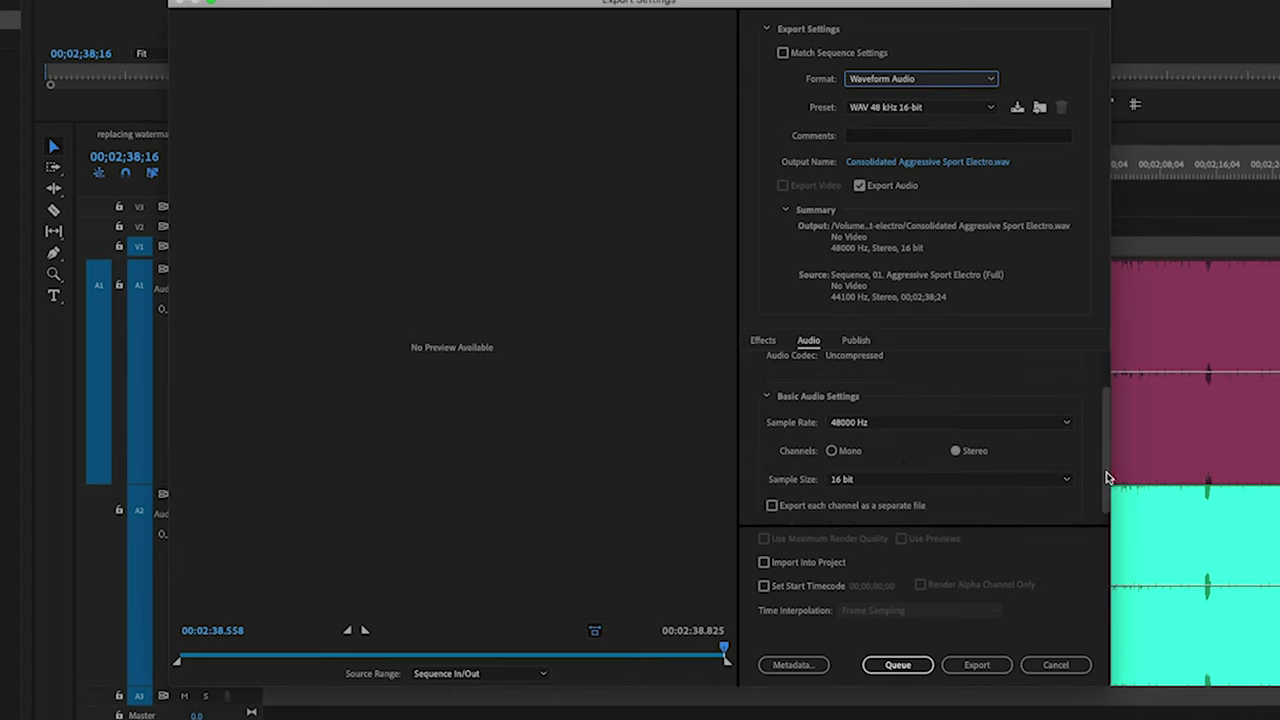
- Name the output file 'Consolidated Aggressive Sport Electro' and start the WAV export
click(910, 162)
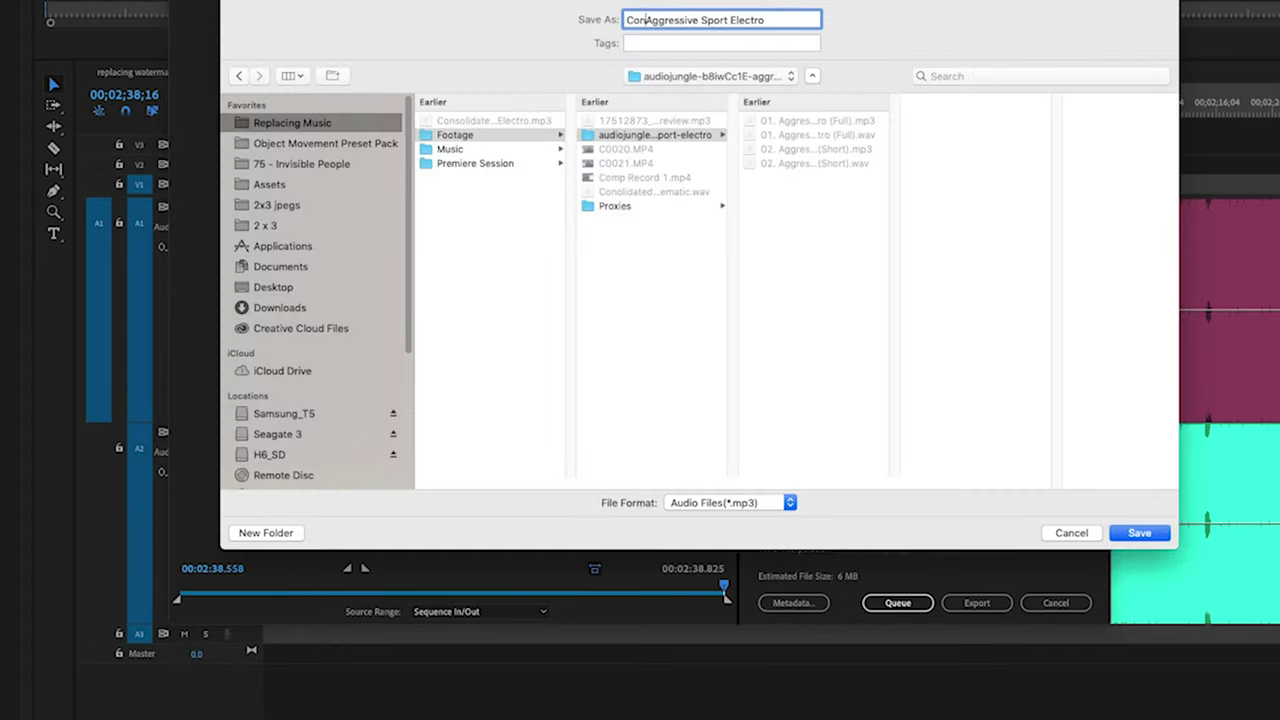
text(Consolidated)
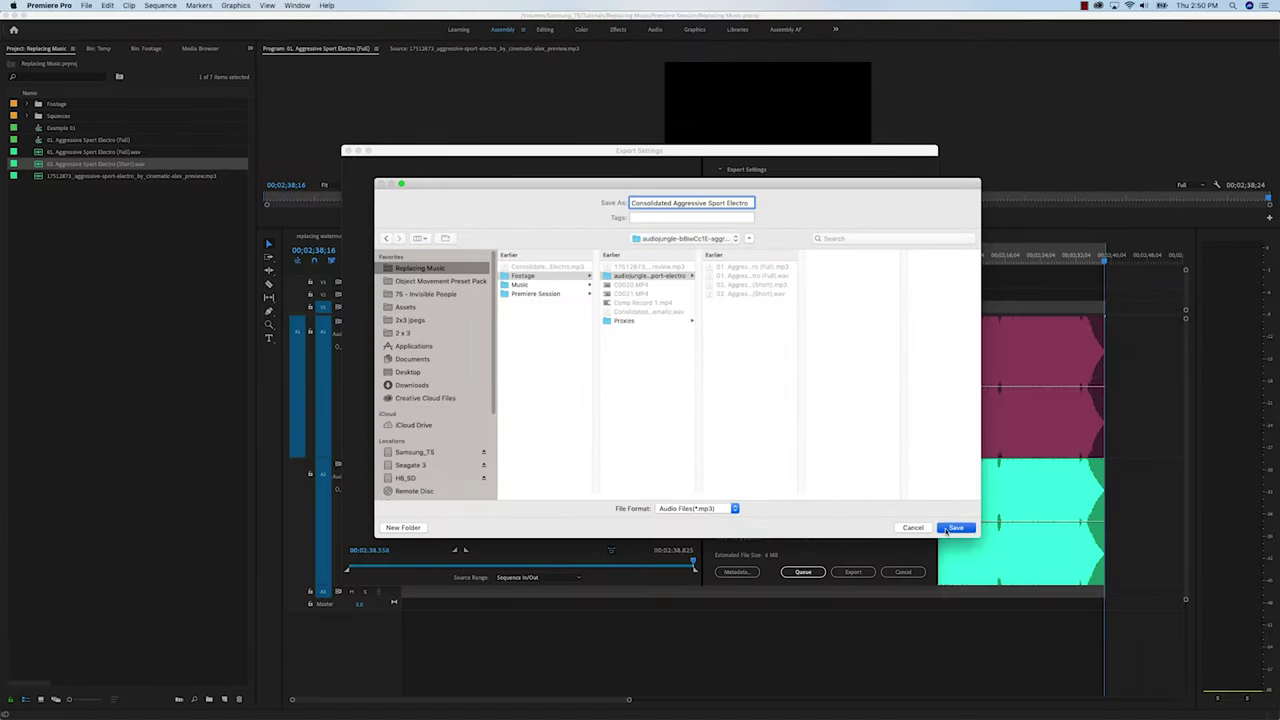
click(952, 528)
click(849, 572)
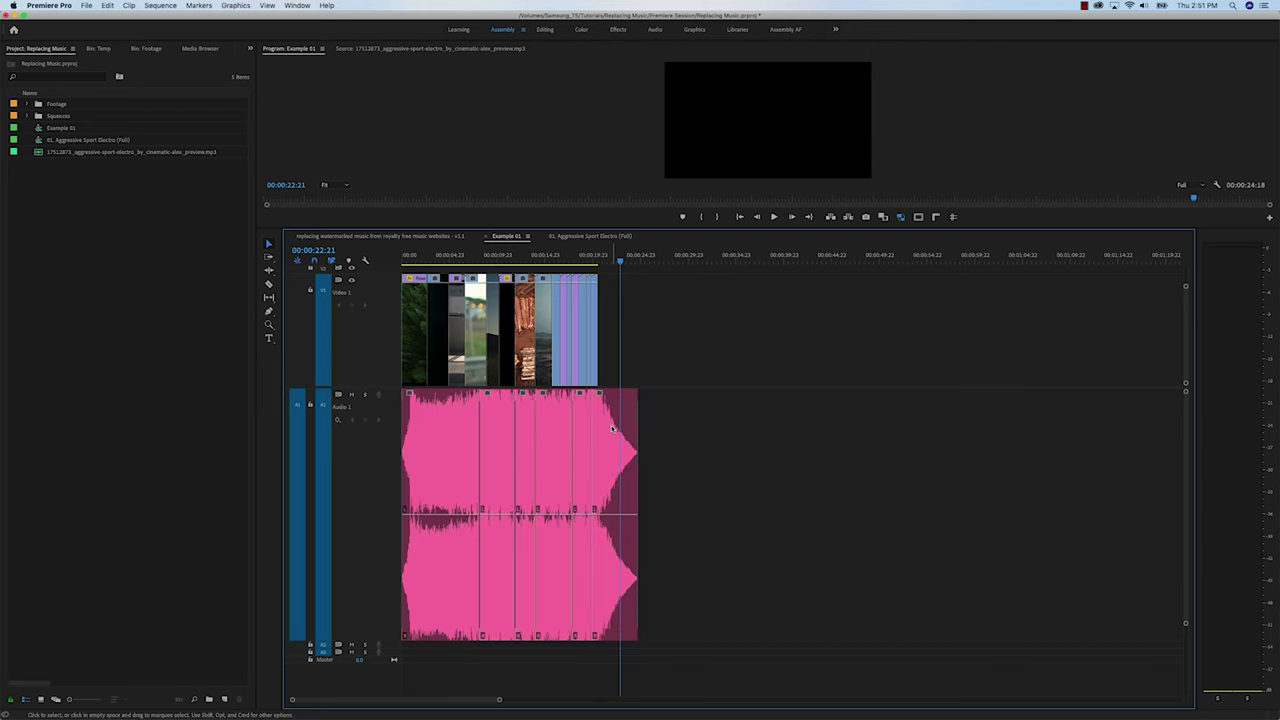
- Reveal the first A1 audio clip's source preview MP3 in the Project panel
click(613, 428)
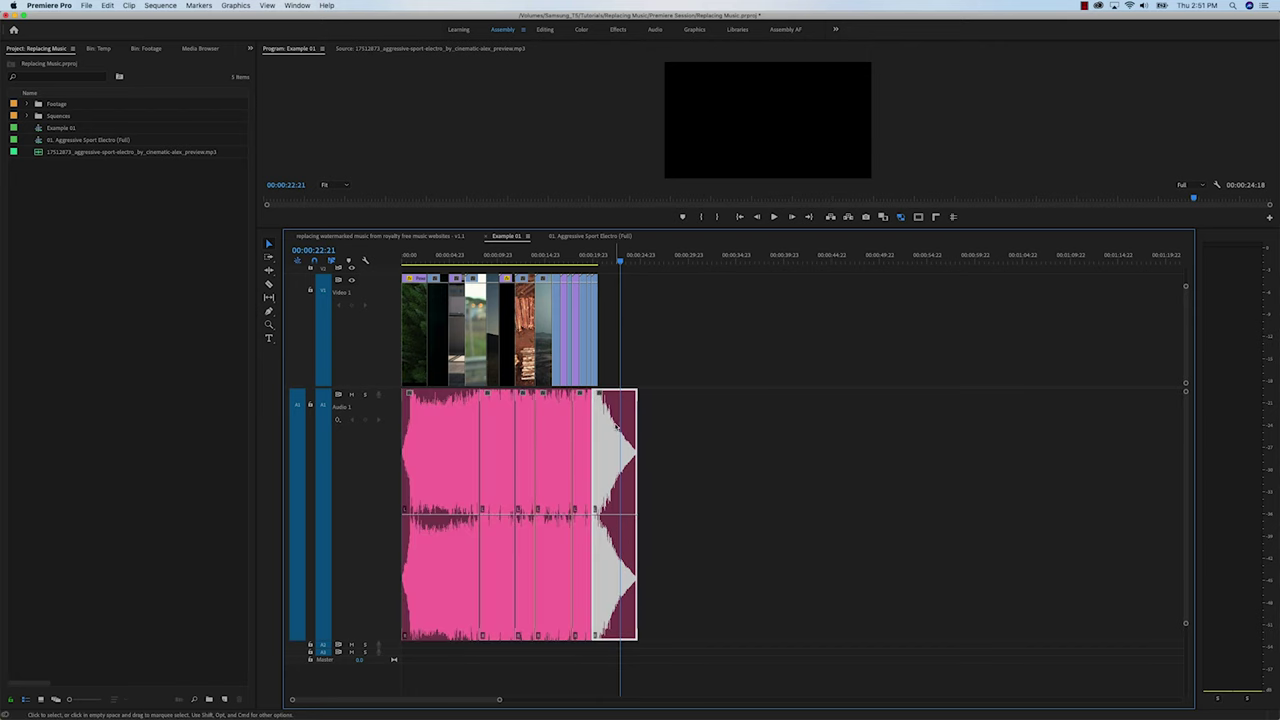
click(463, 427)
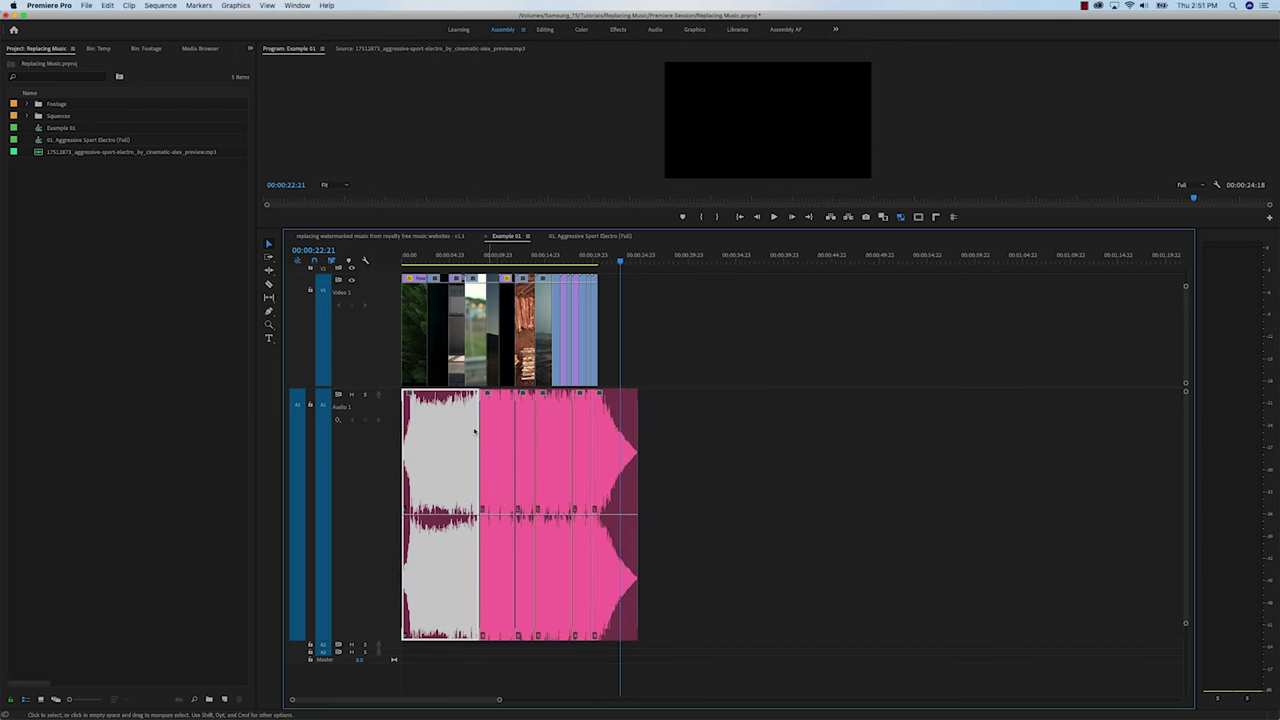
right_click(456, 428)
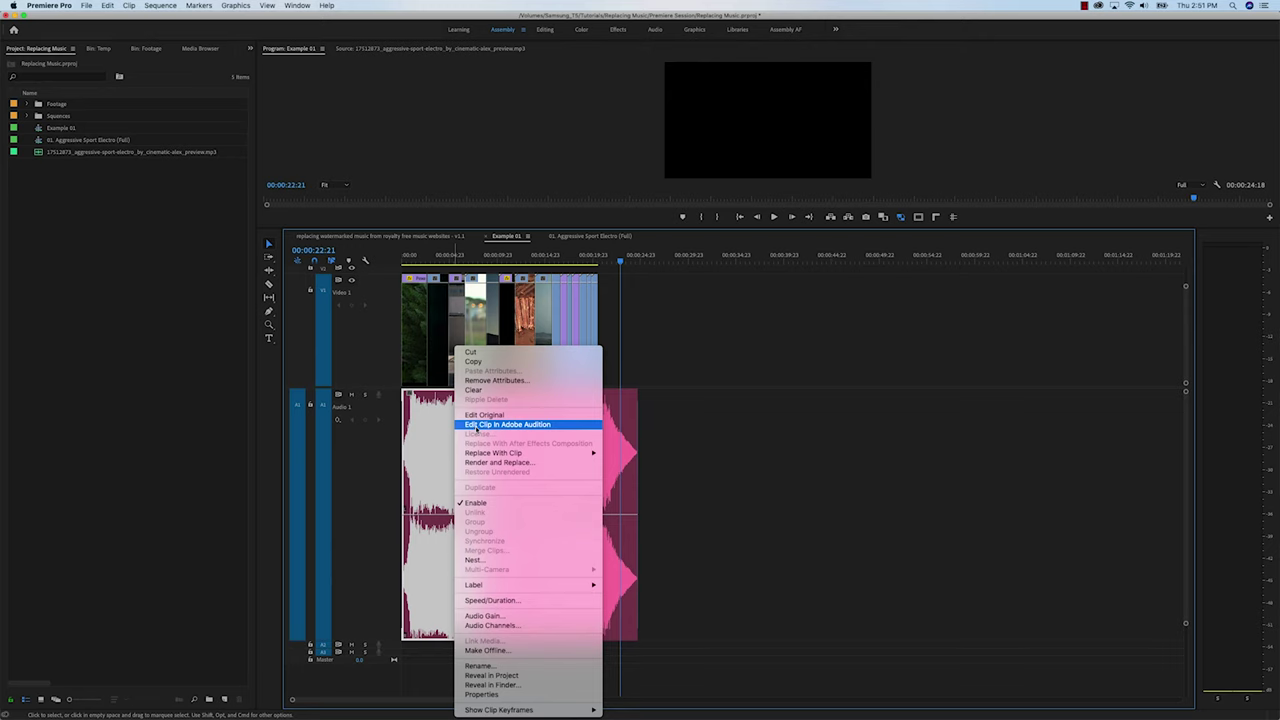
click(510, 675)
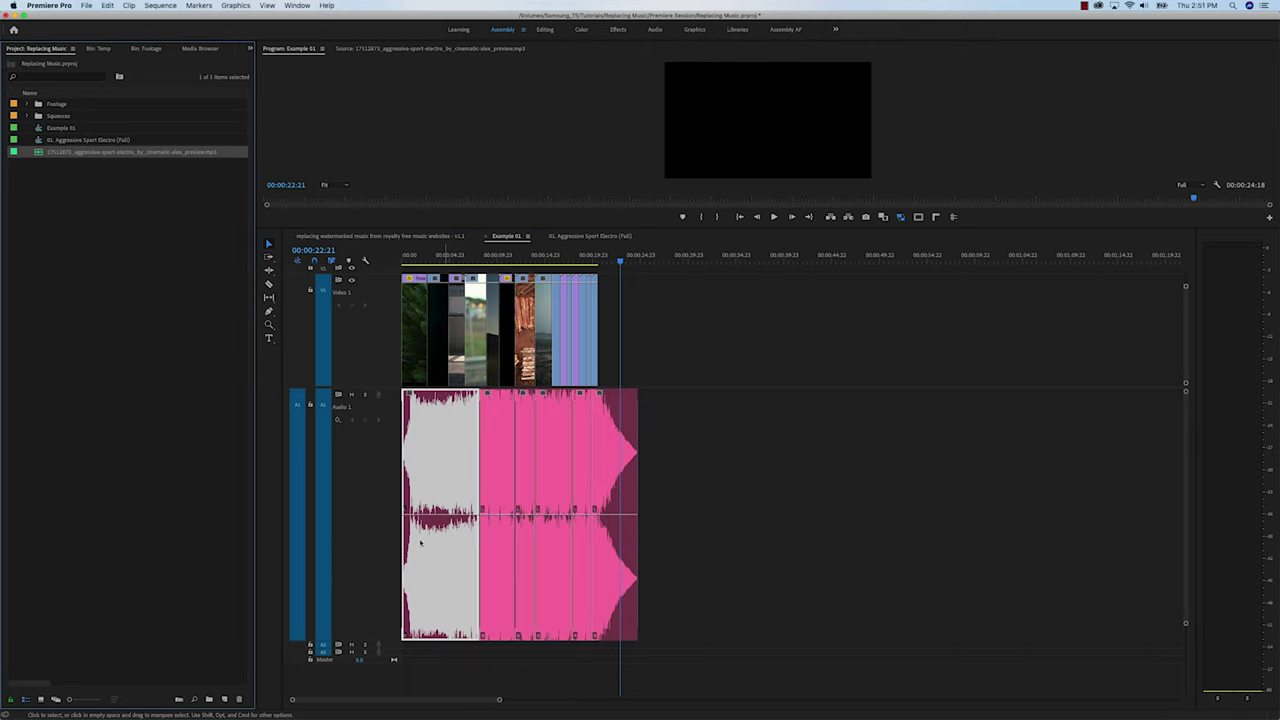
- Replace the preview MP3's footage with Consolidated Aggressive Sport Electro.wav
right_click(168, 155)
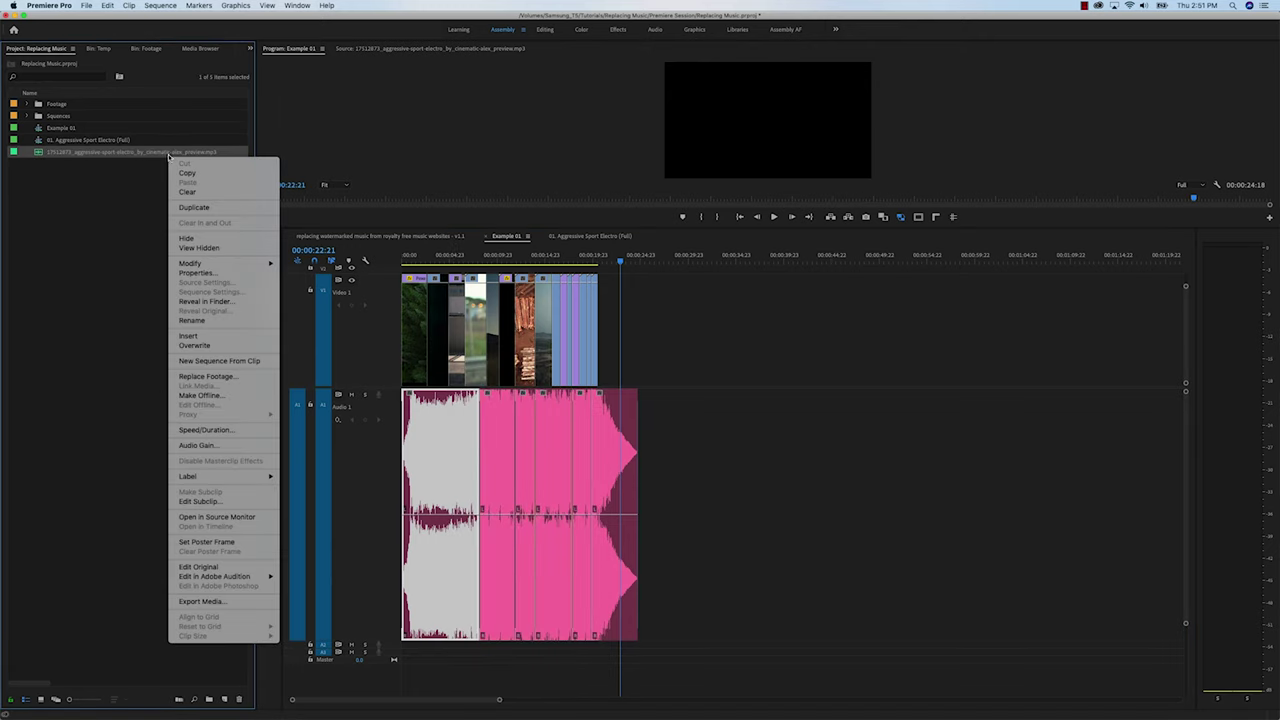
click(205, 376)
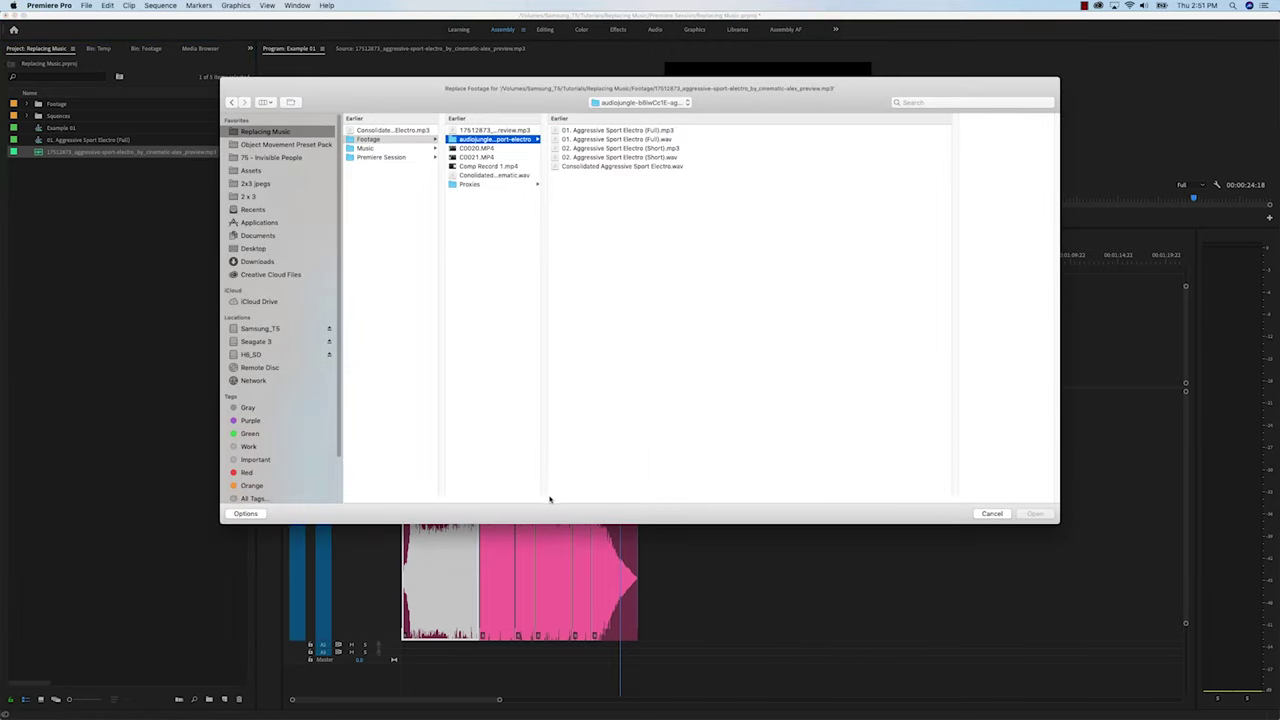
drag(545, 497, 540, 497)
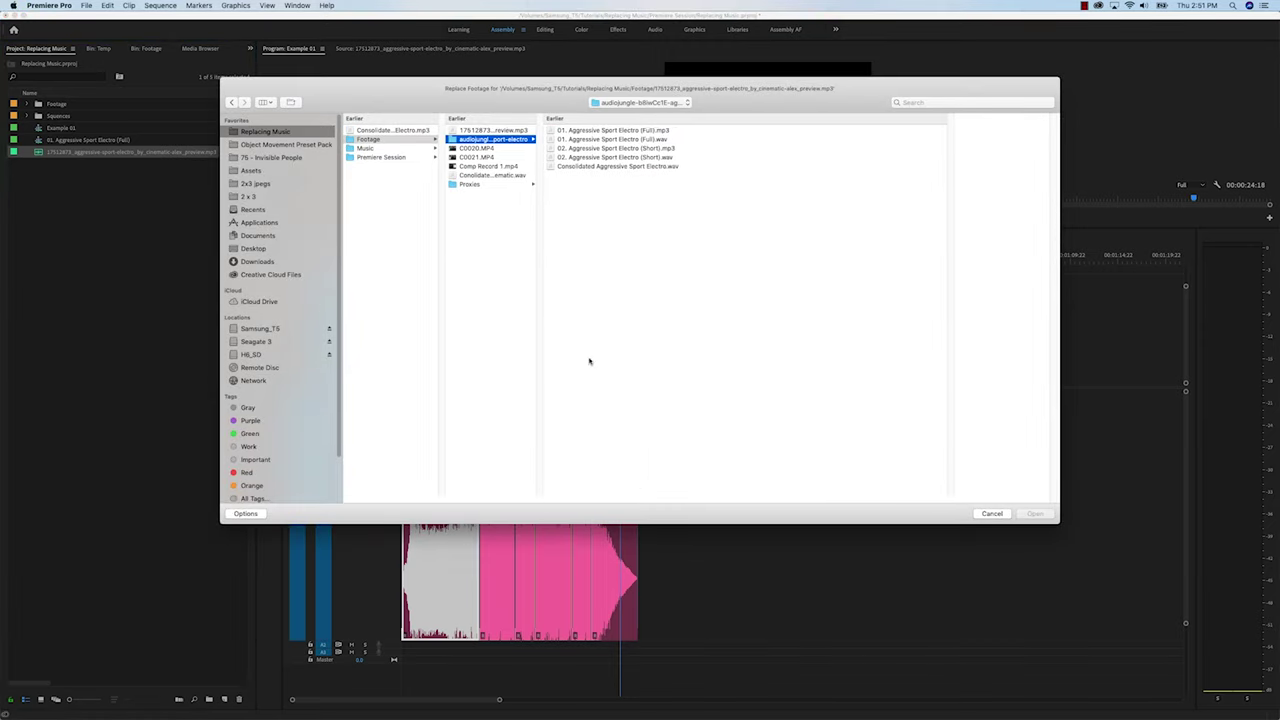
click(590, 166)
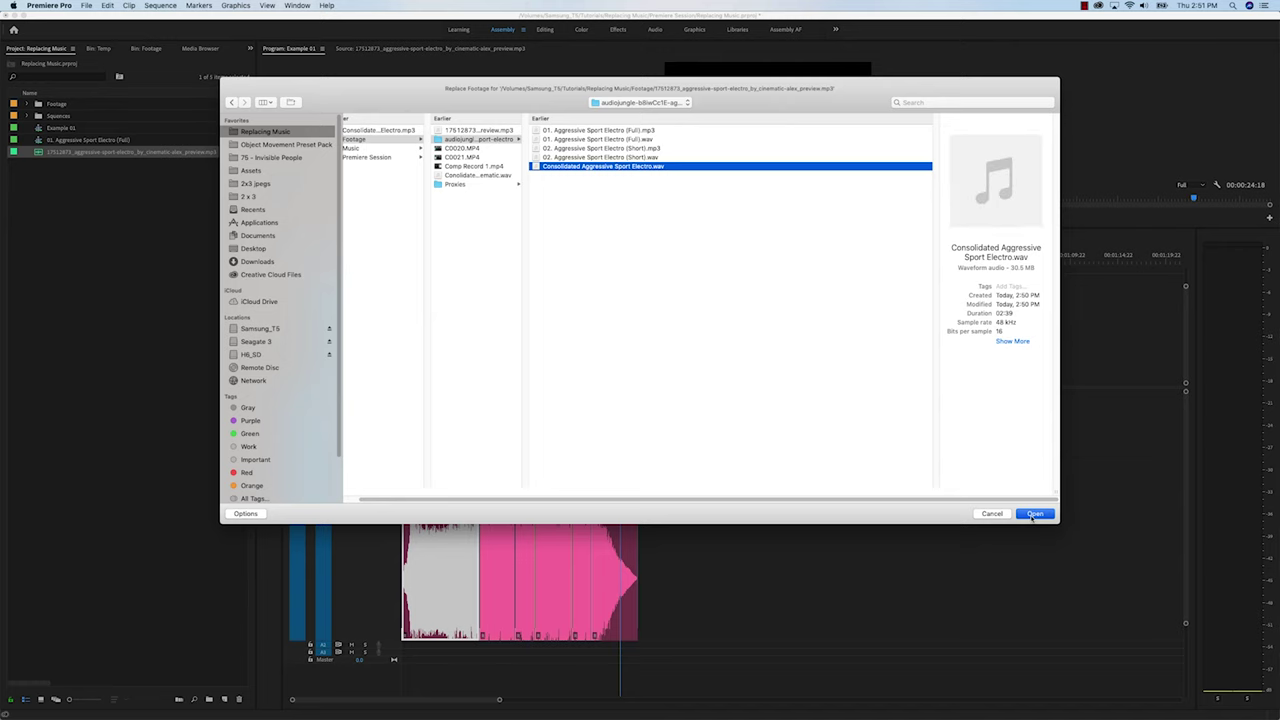
click(1034, 514)
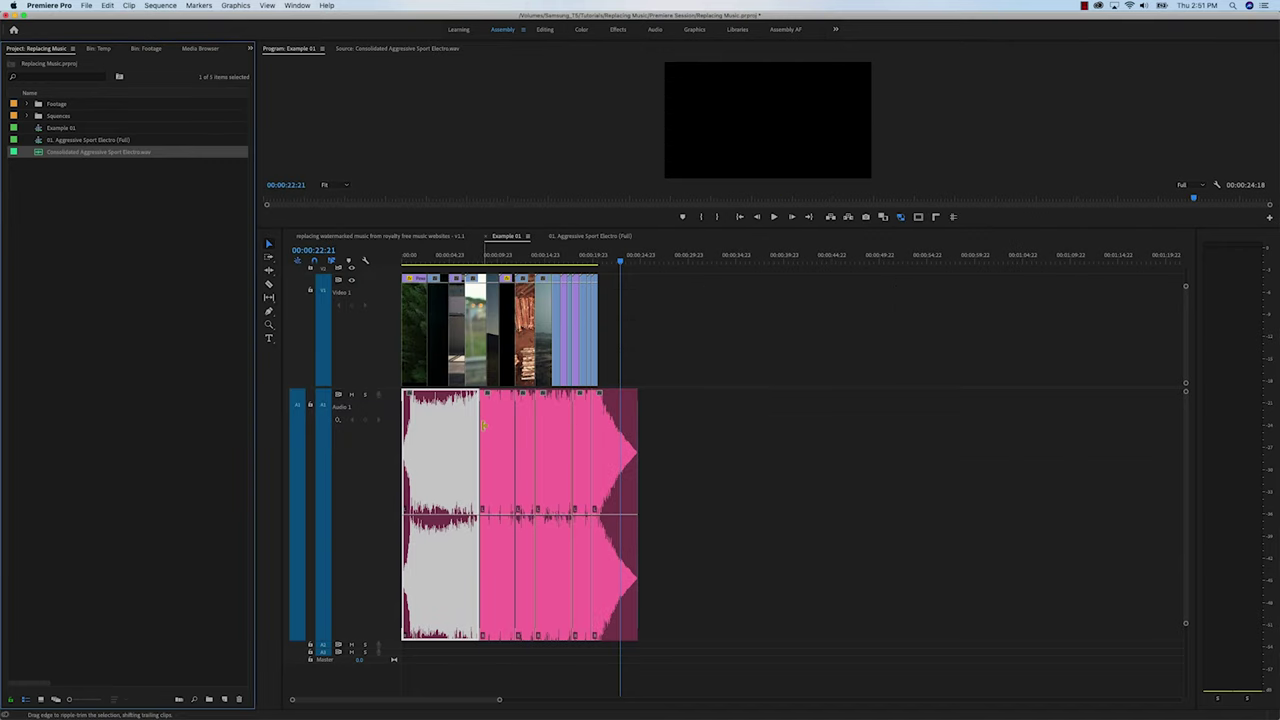
- Check the timeline, then select the audio clip in the 01. Aggressive Sport Electro (Full) sequence
key(equal)
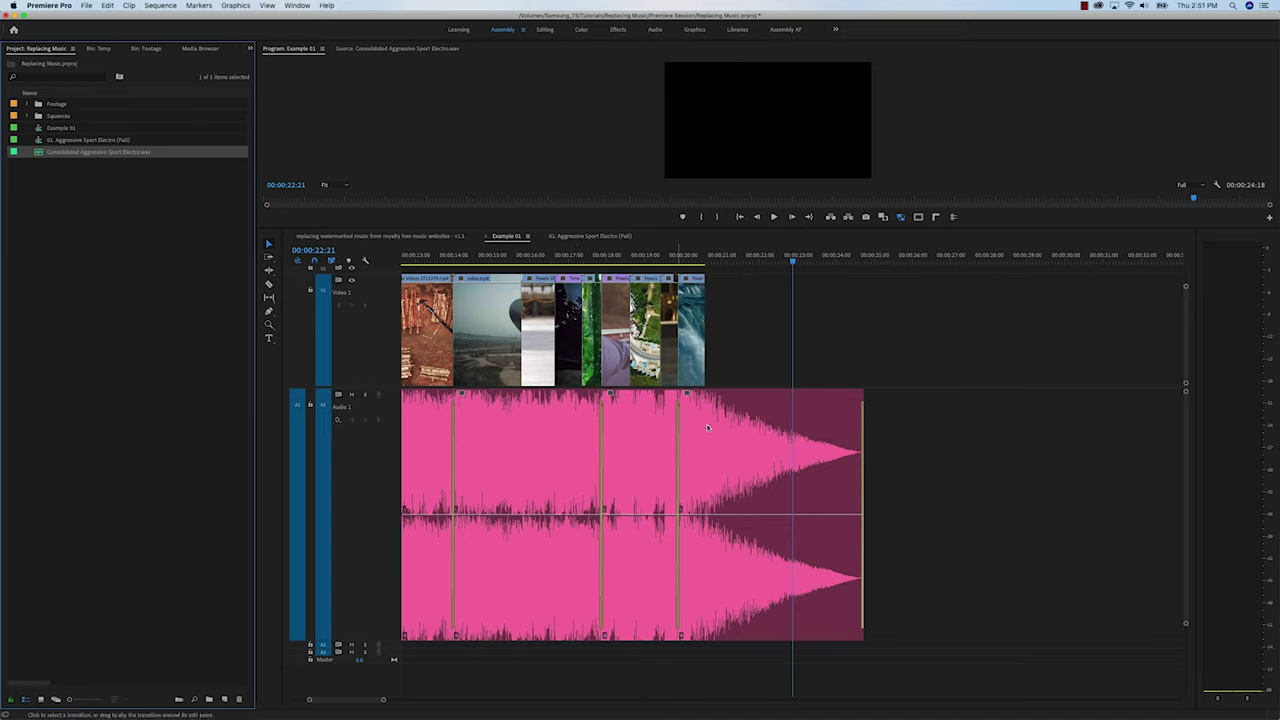
key(minus)
key(minus)
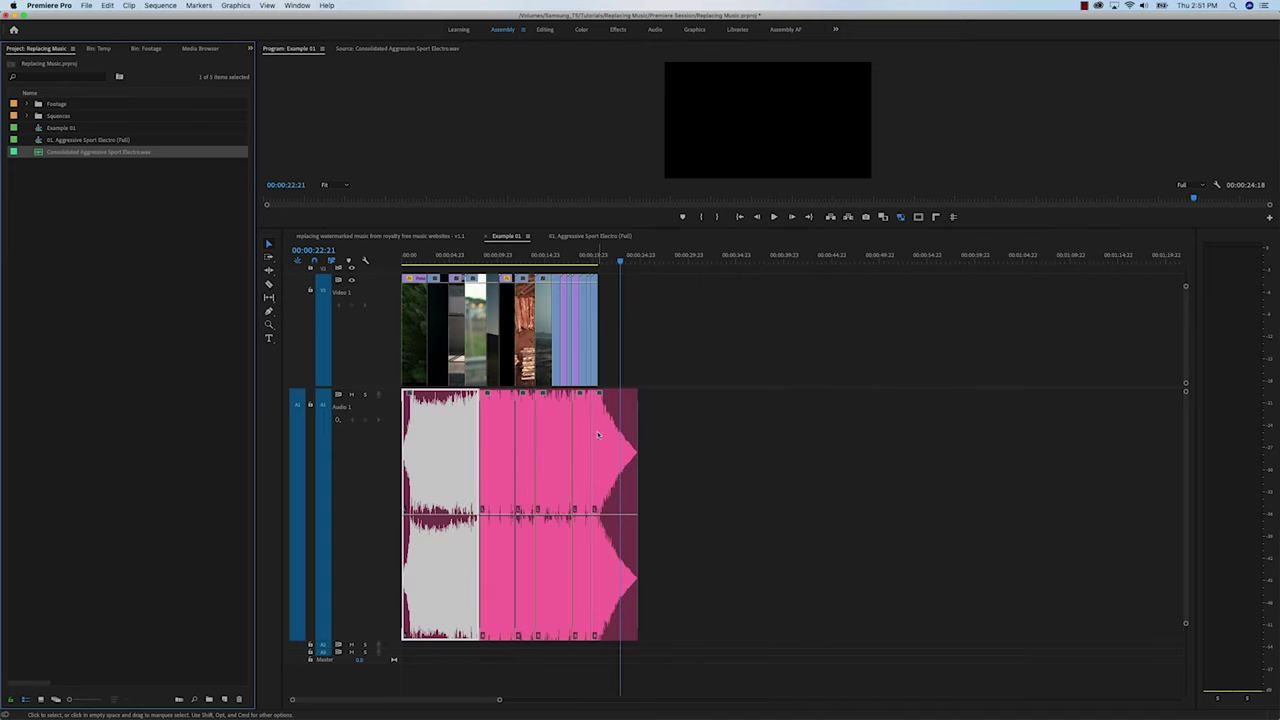
click(590, 236)
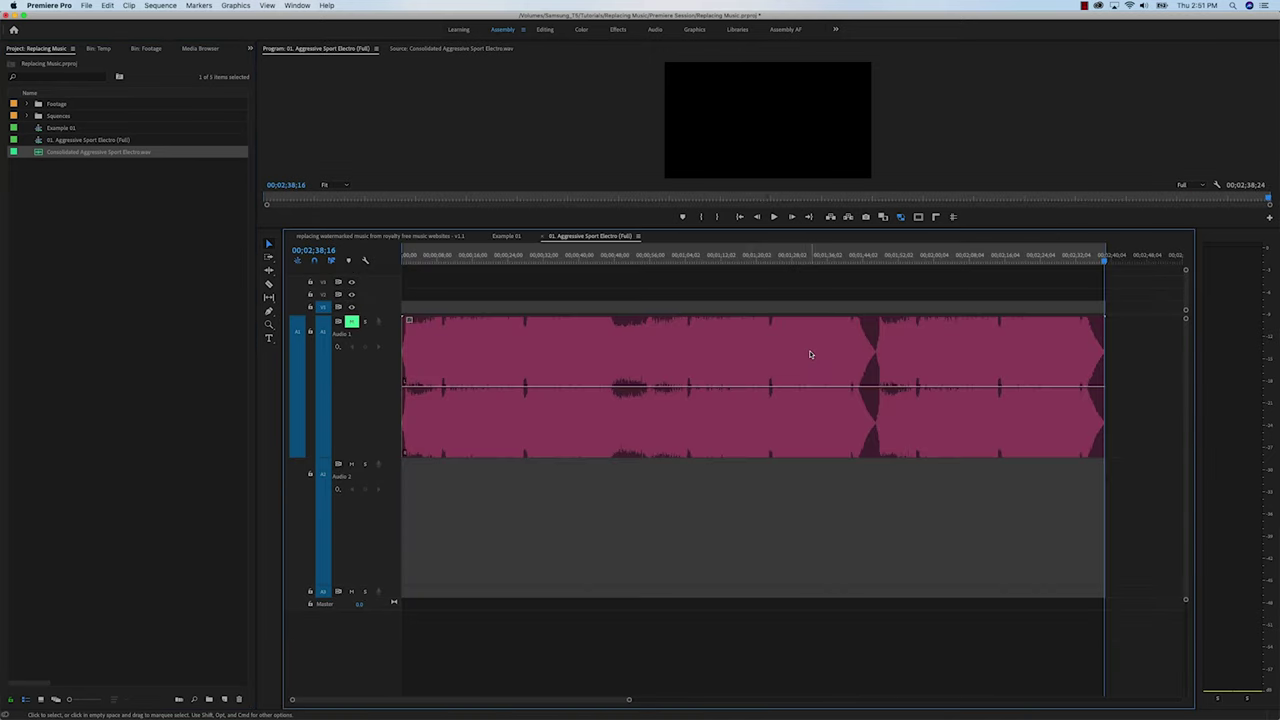
click(810, 354)
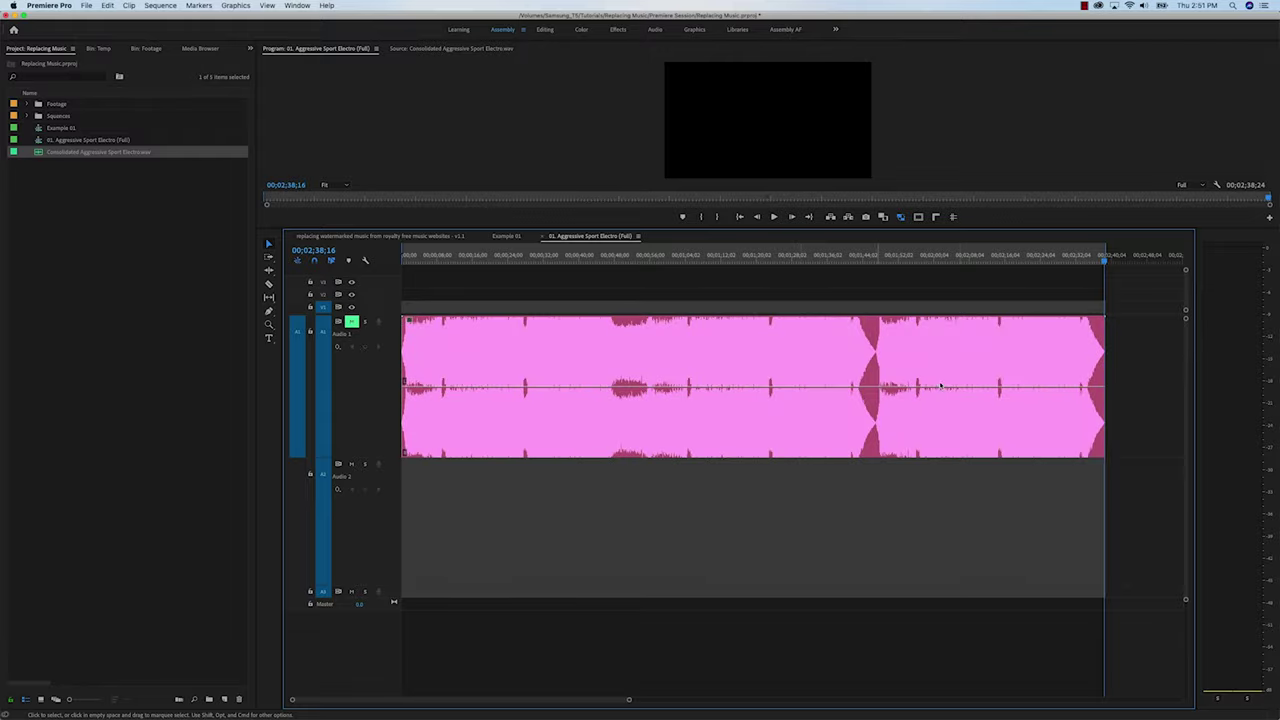